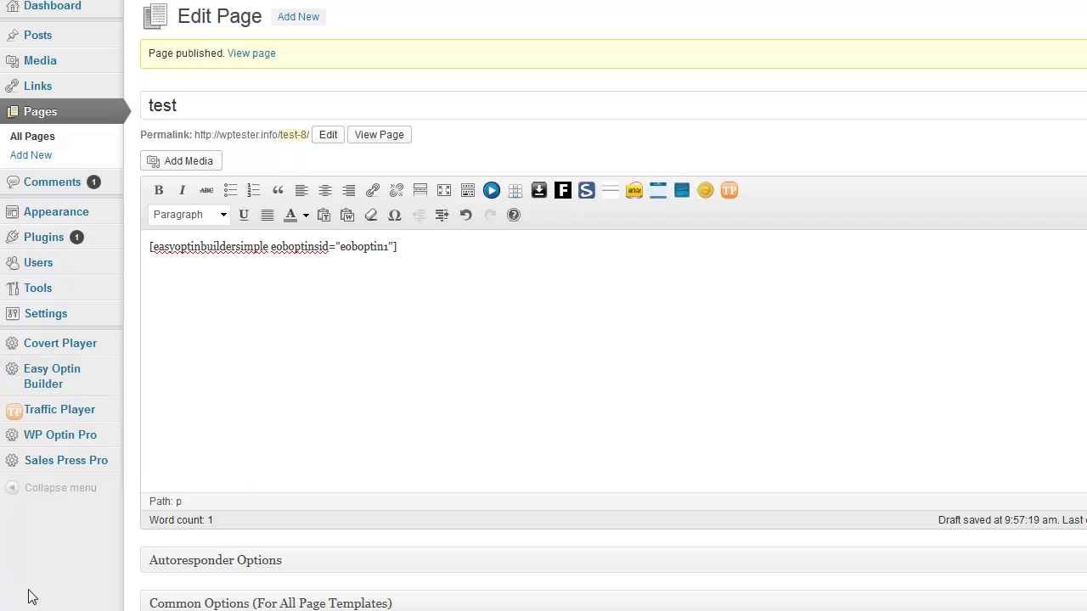
# - Open the Easy Optin Builder's Add/Edit Optin Form in a new tab and title the new optin "Buy Button"
pyautogui.moveTo(44, 379)
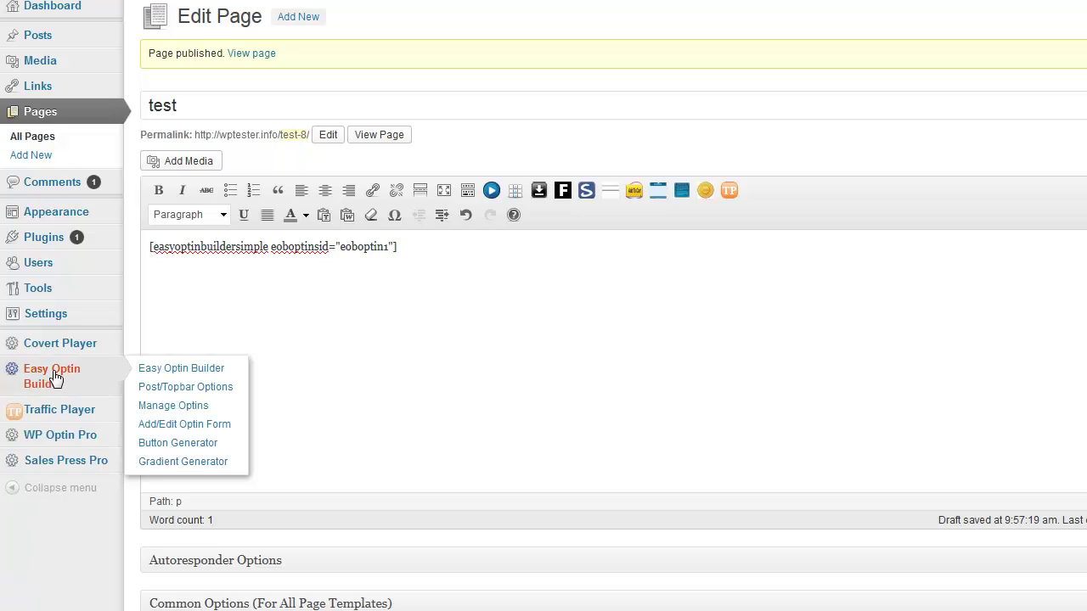
pyautogui.rightClick(163, 427)
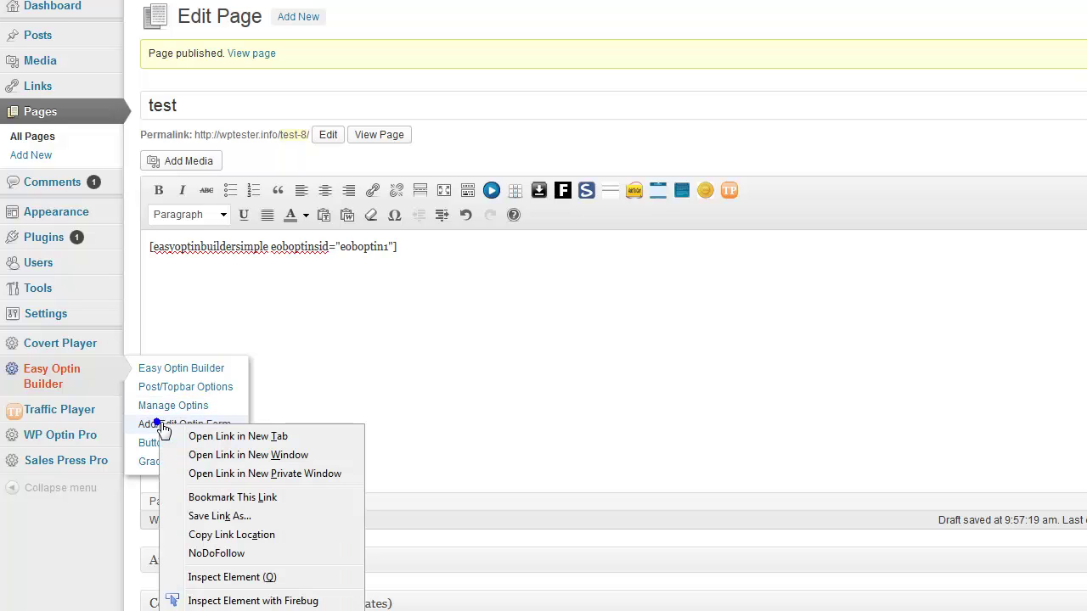
pyautogui.click(216, 440)
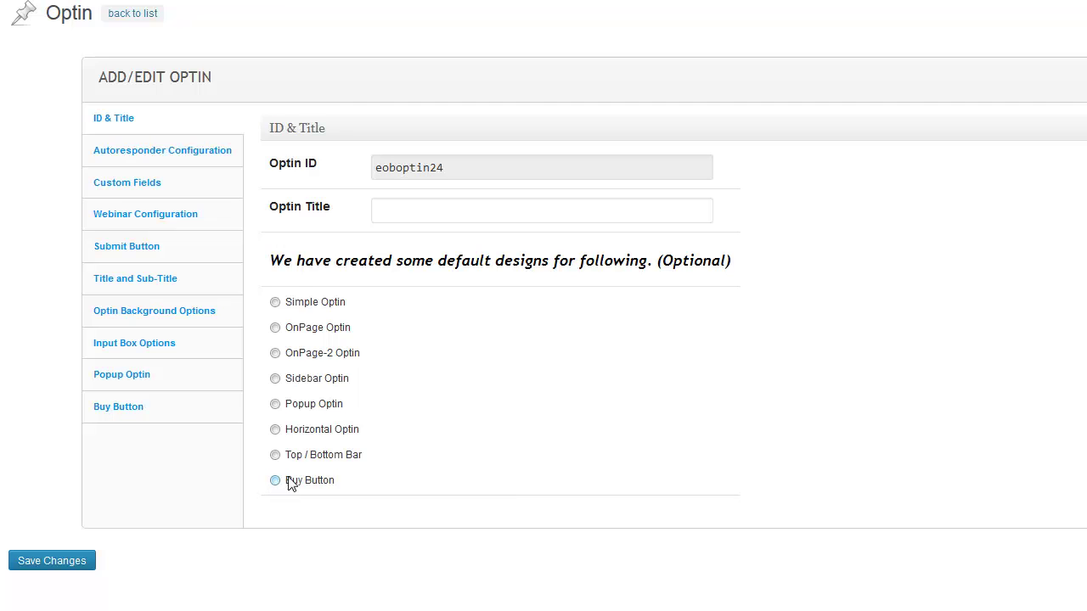
pyautogui.click(394, 222)
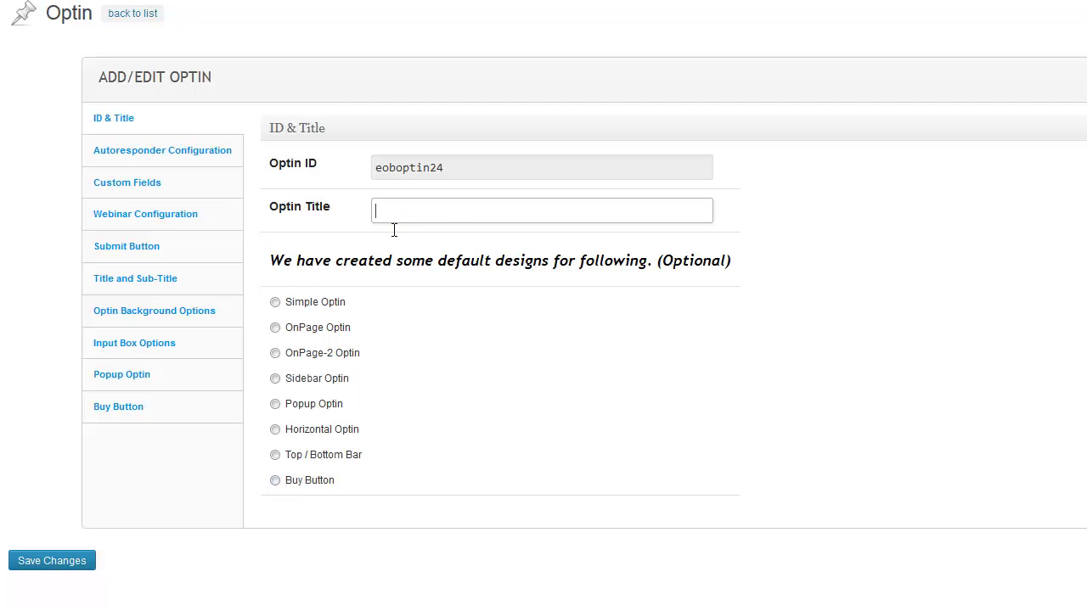
pyautogui.write('Buy Button')
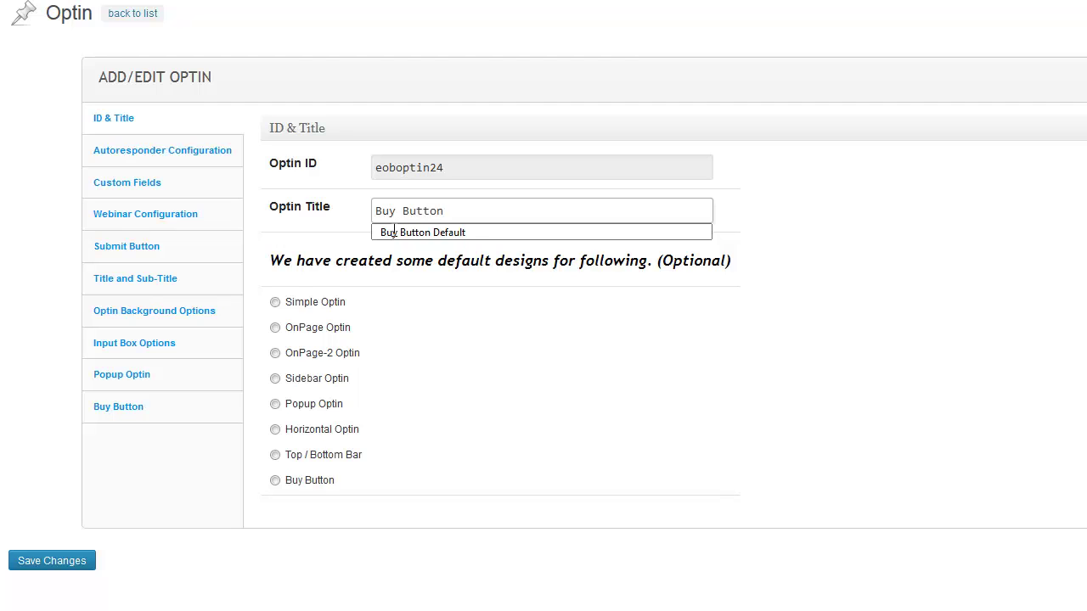
pyautogui.click(147, 513)
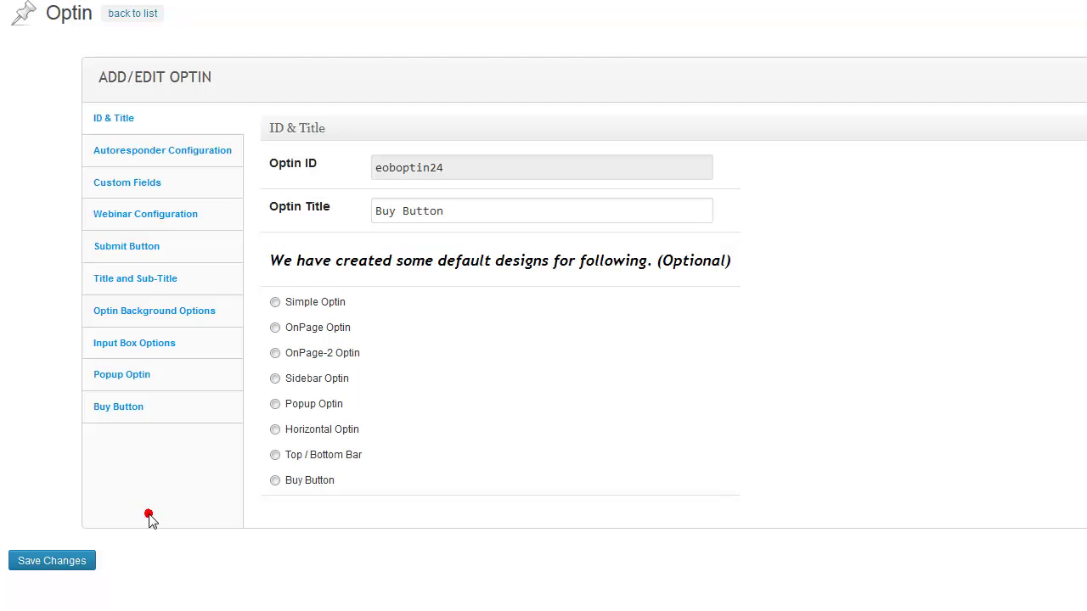
pyautogui.click(118, 409)
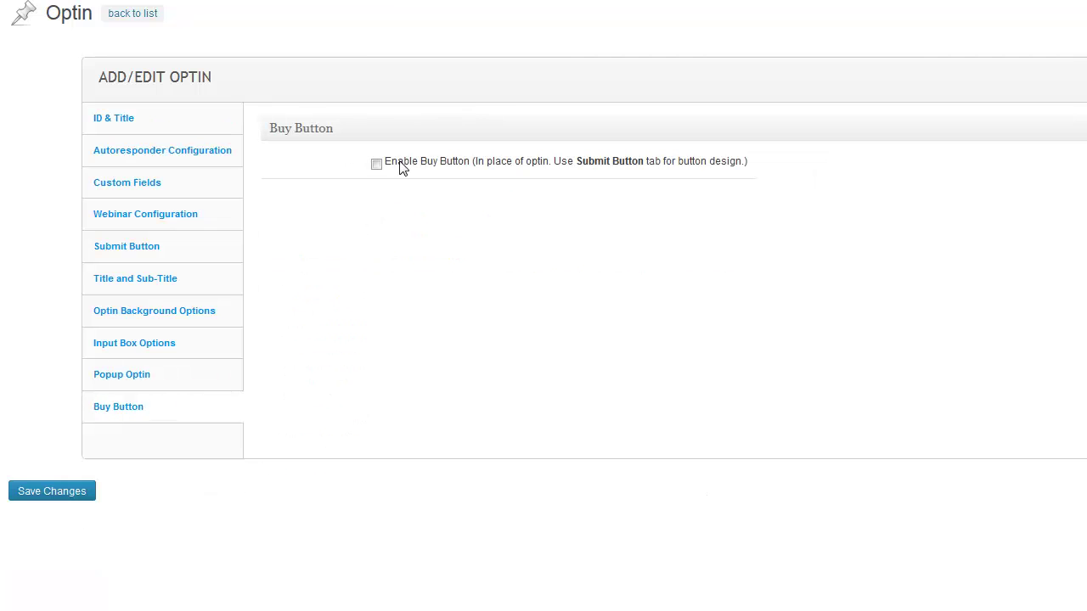
pyautogui.click(377, 165)
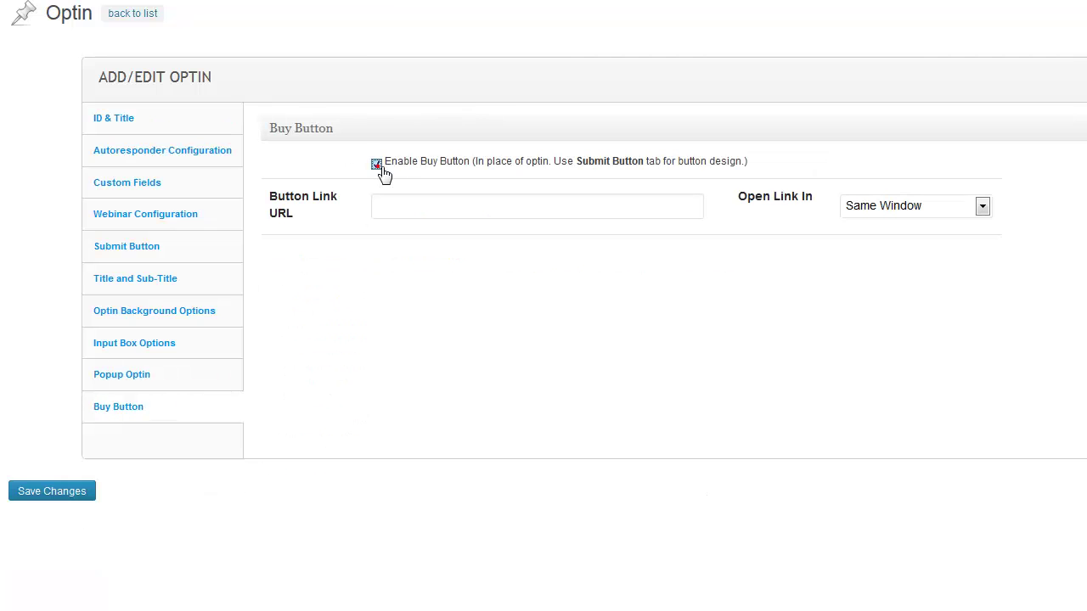
pyautogui.click(445, 214)
pyautogui.write('http:')
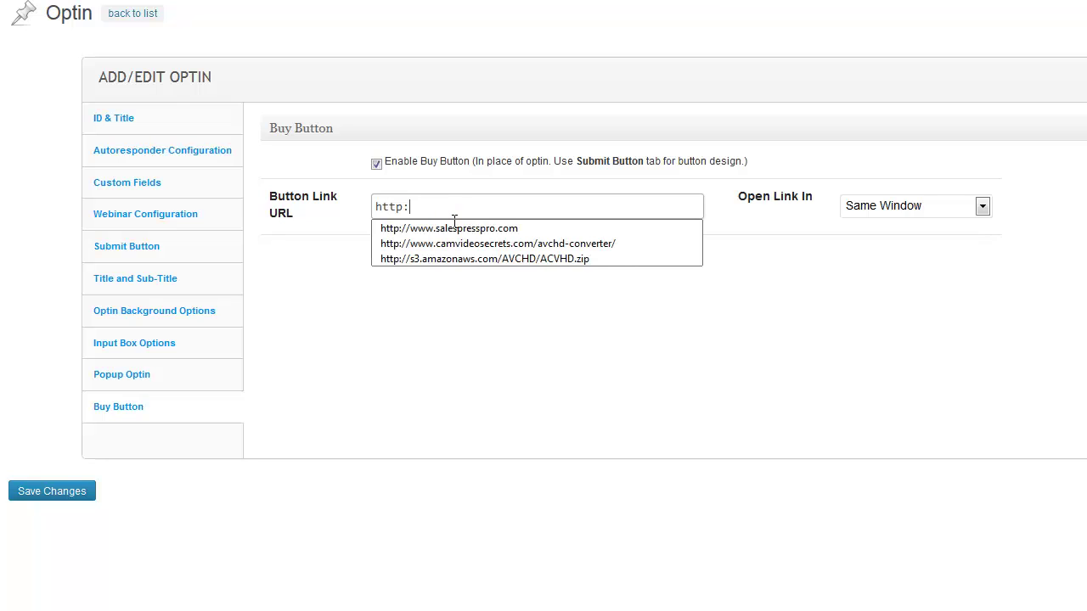
pyautogui.write('//www.')
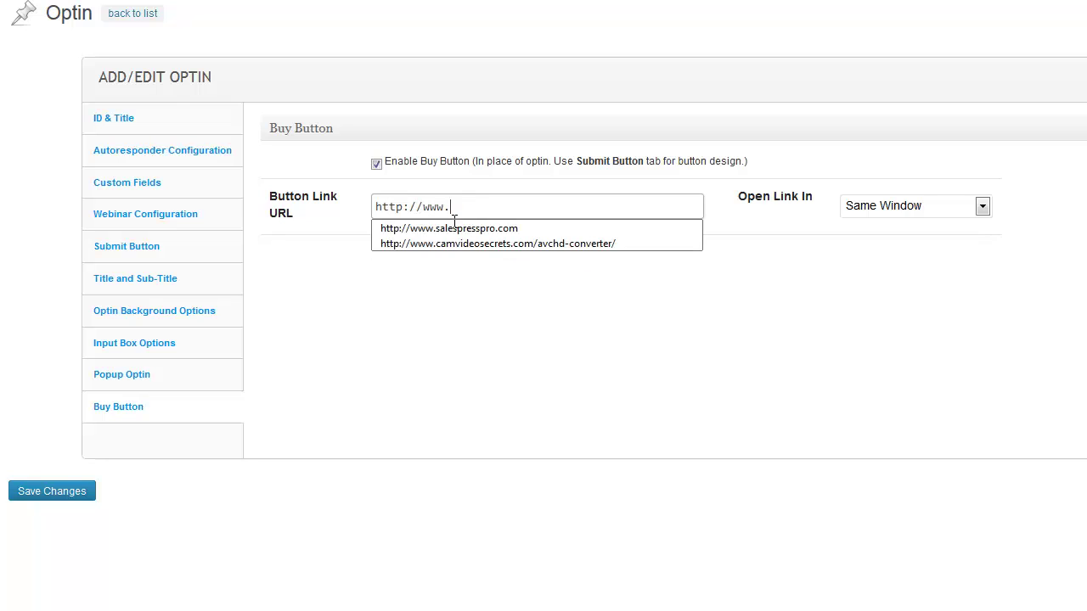
pyautogui.write('paypal.com')
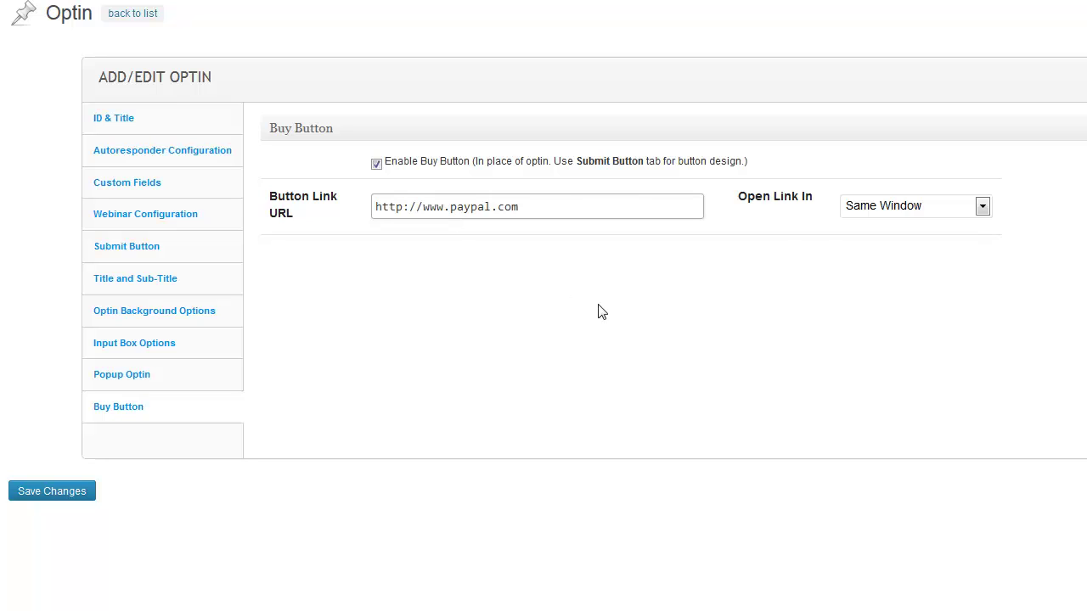
pyautogui.click(859, 211)
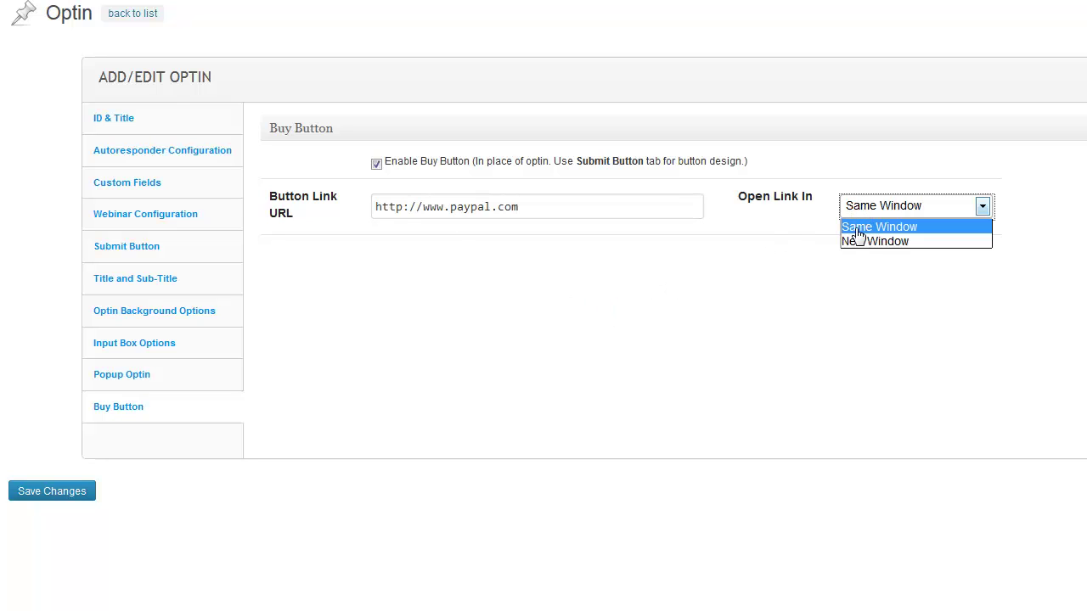
pyautogui.click(857, 227)
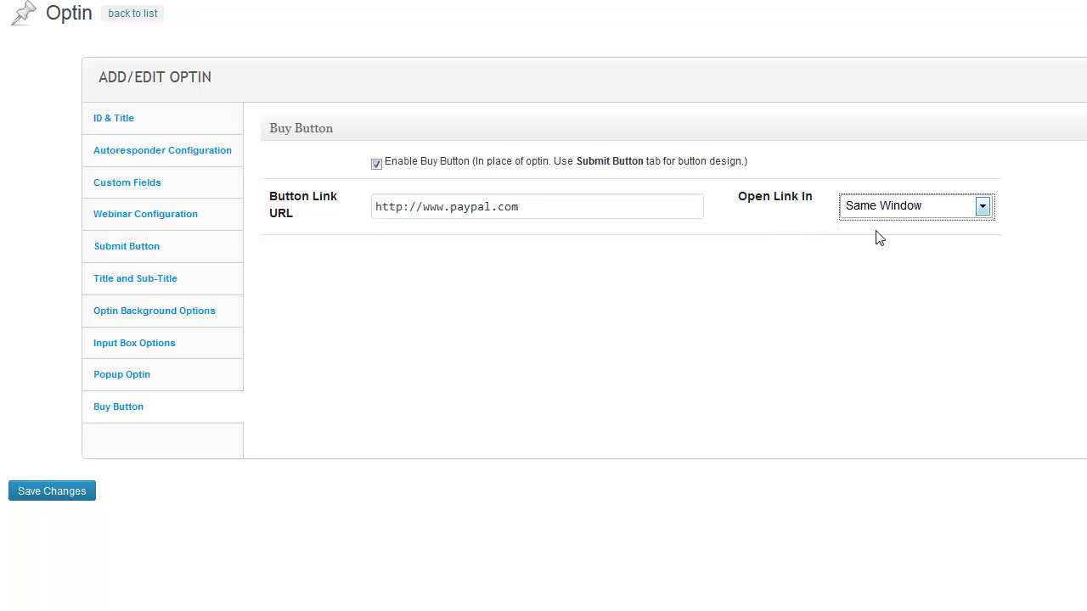
pyautogui.click(896, 217)
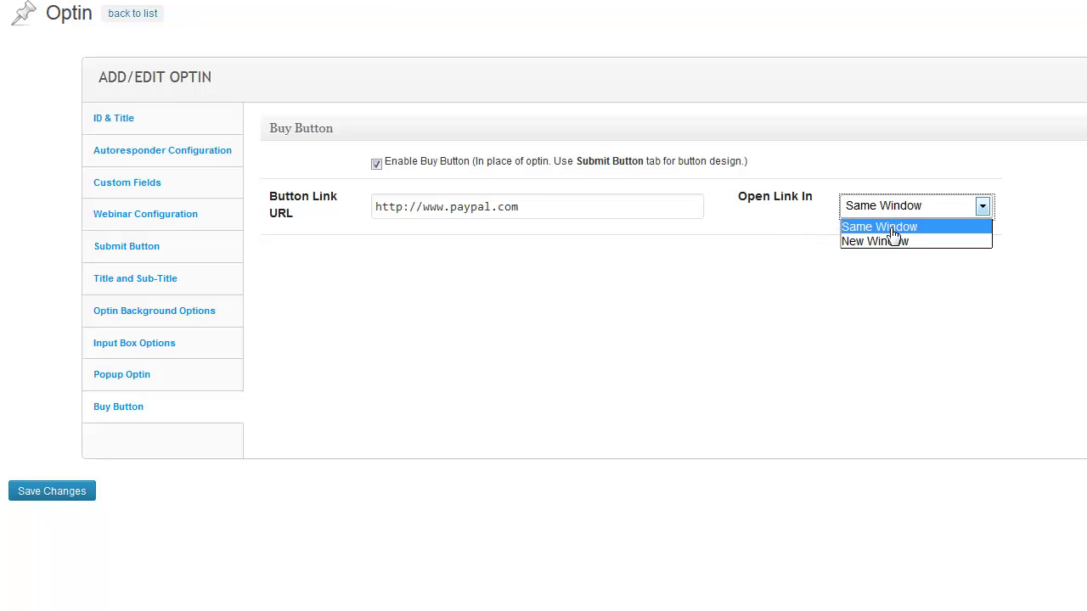
pyautogui.click(892, 235)
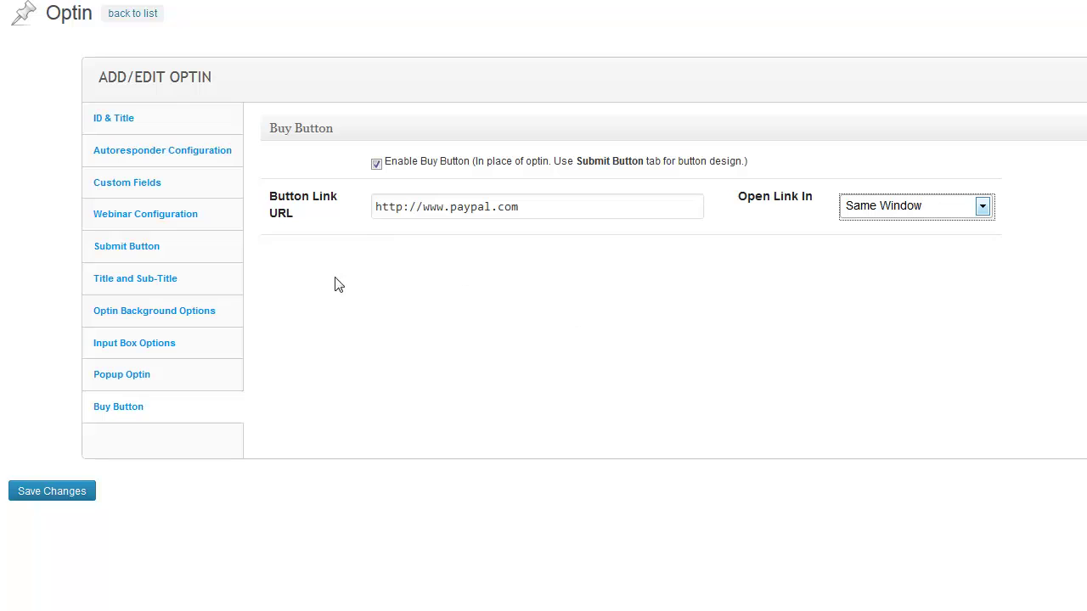
# - Open the button code generator from the optin's submit button options
pyautogui.click(125, 251)
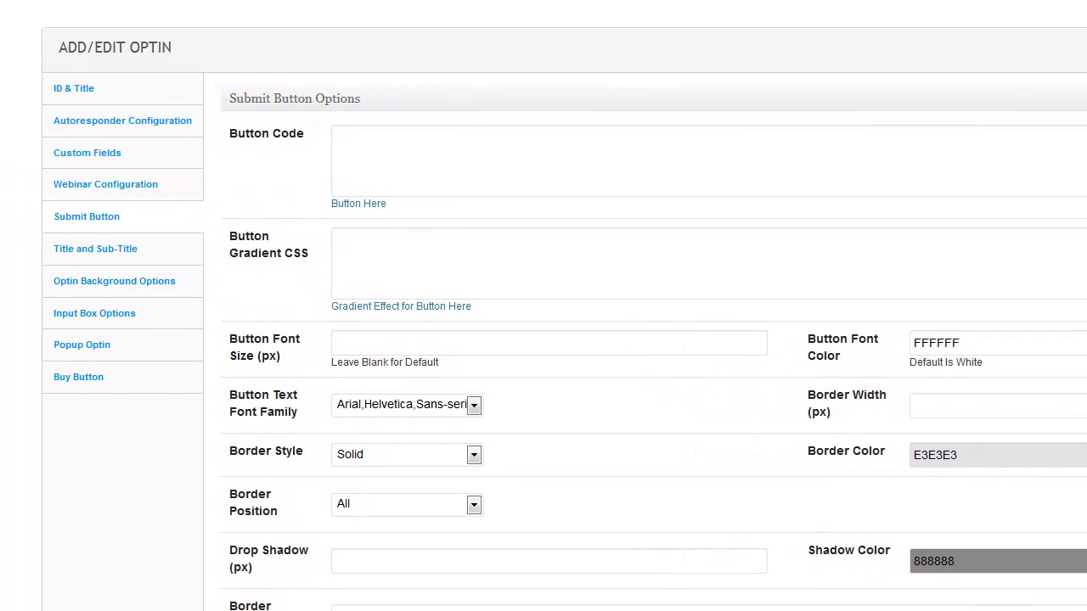
pyautogui.click(75, 88)
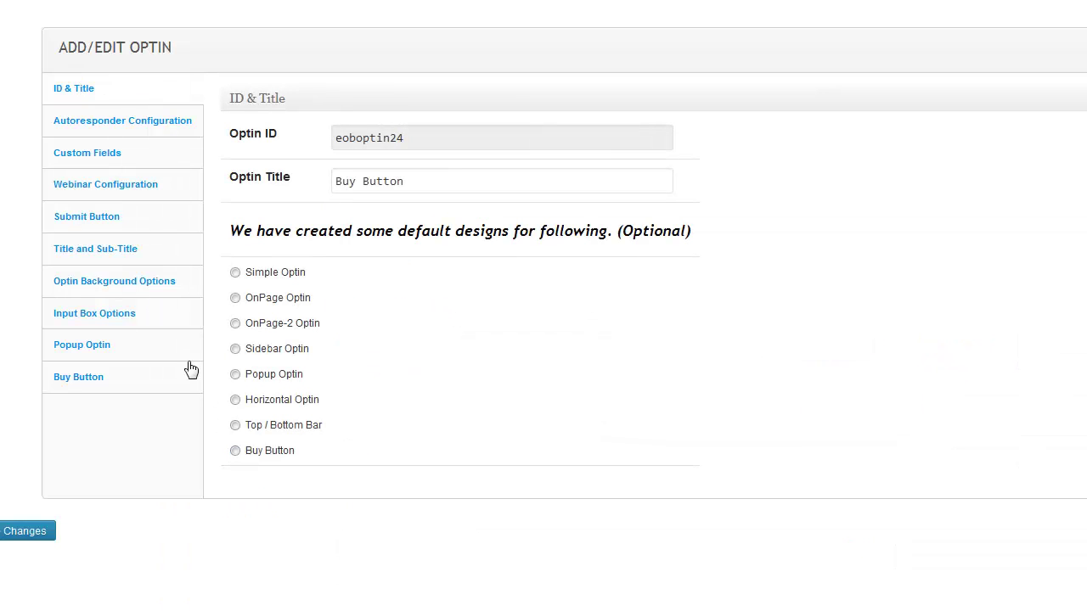
pyautogui.click(91, 219)
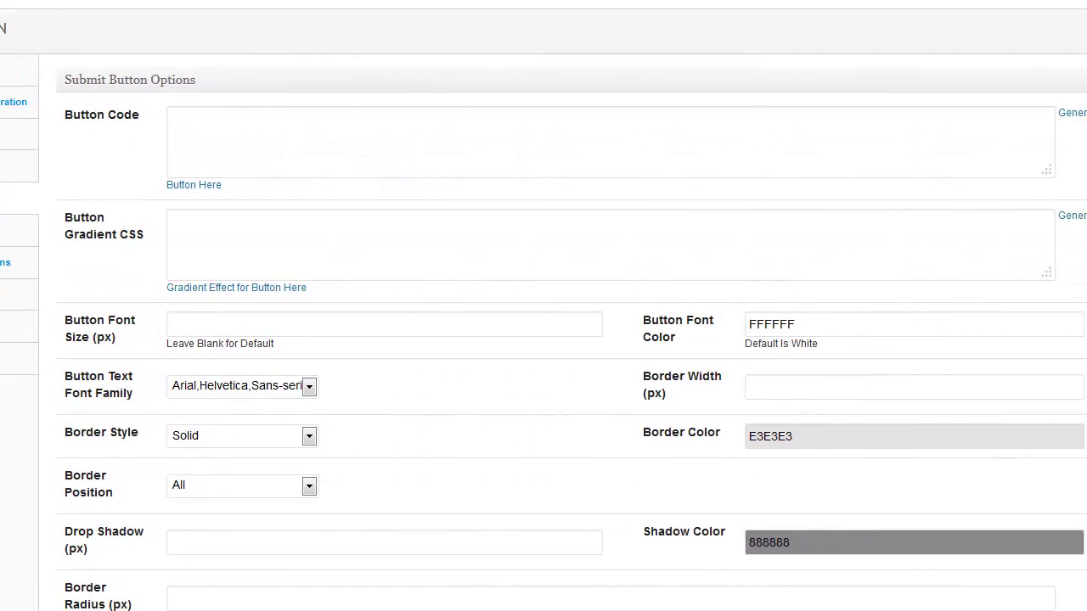
pyautogui.click(1059, 113)
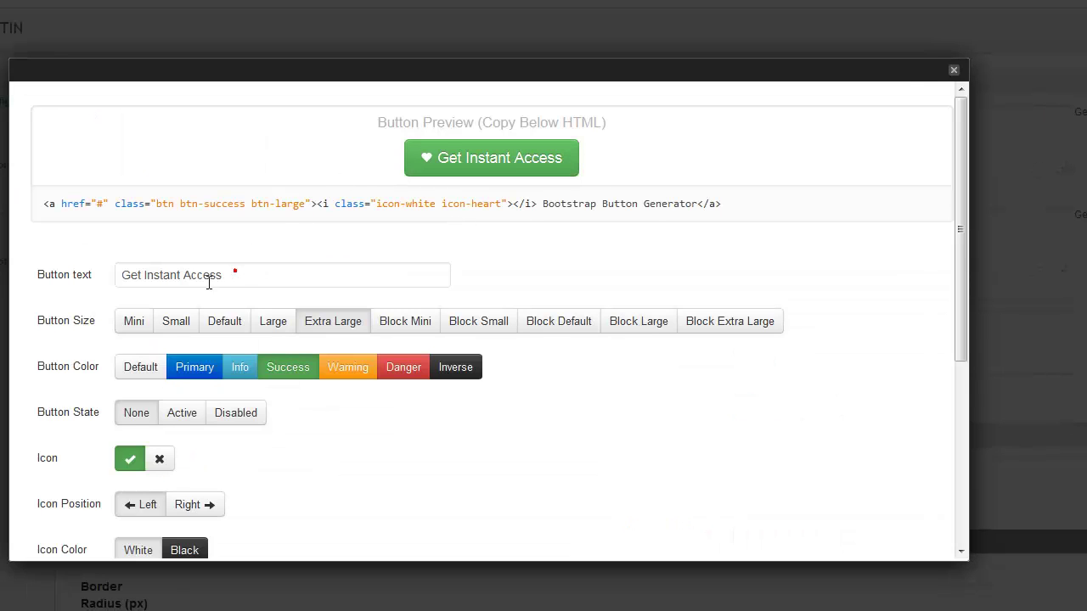
# - Change the generated button's text to "Click Here To Get Instant Access"
pyautogui.moveTo(223, 278); pyautogui.dragTo(132, 280)
pyautogui.write('Click')
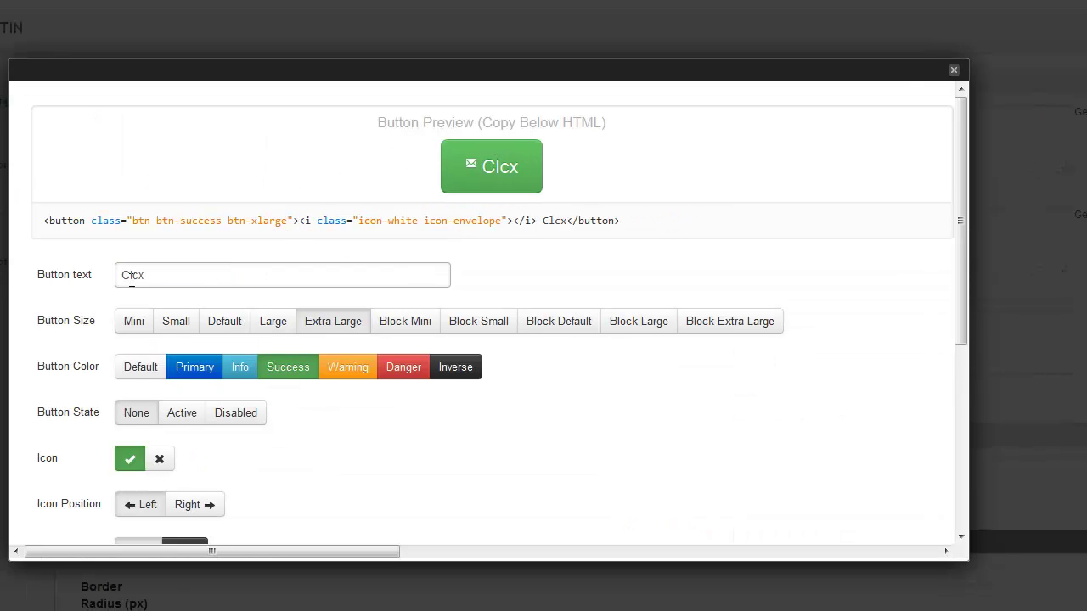
pyautogui.press('BackSpace')
pyautogui.press('BackSpace')
pyautogui.press('BackSpace')
pyautogui.write('ick Here ')
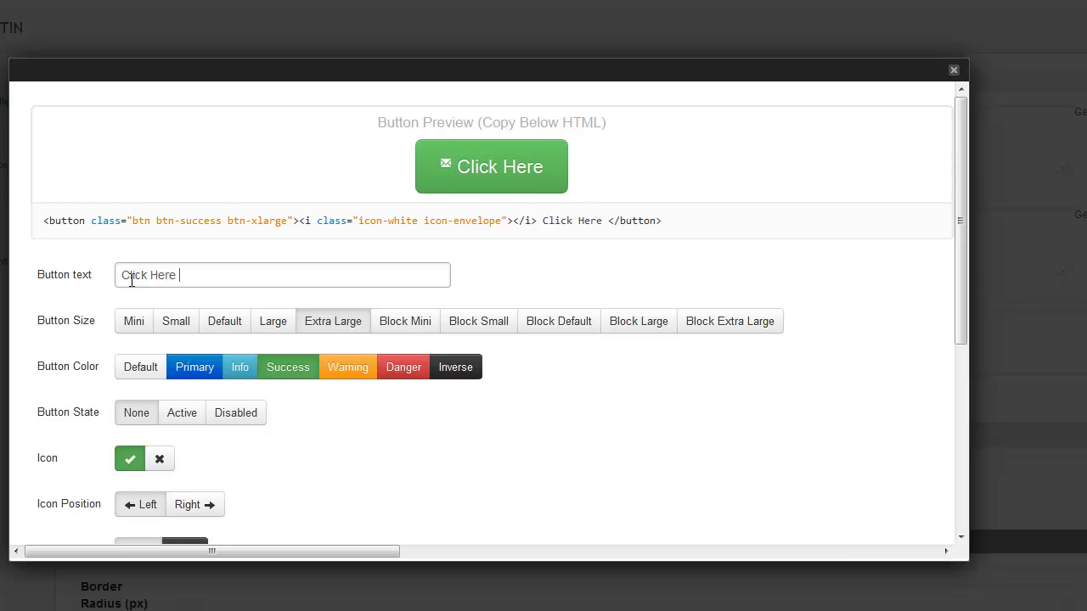
pyautogui.write('To Get Insts')
pyautogui.press('BackSpace')
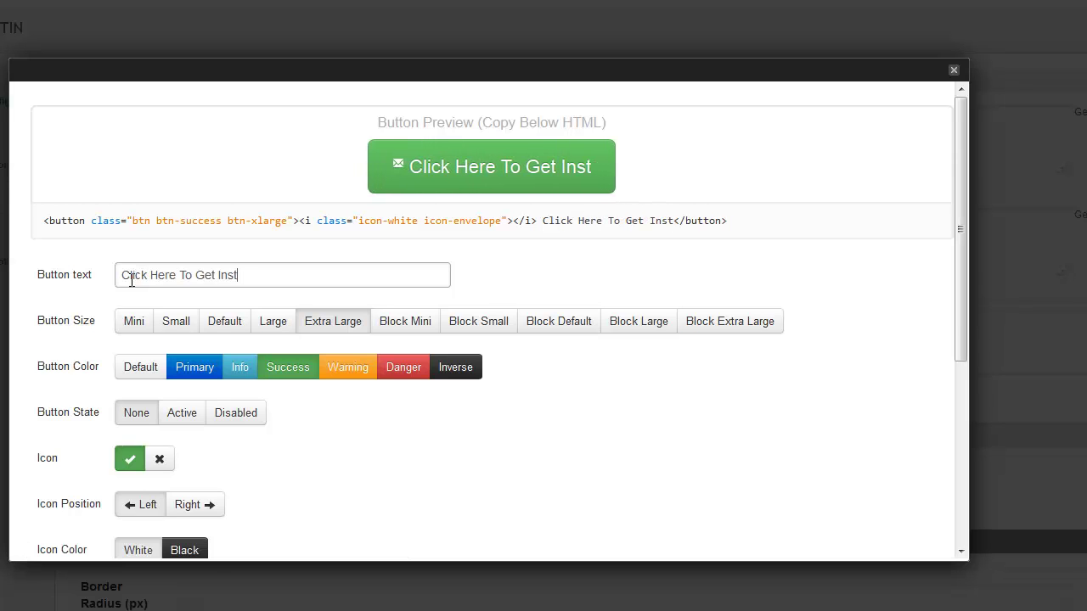
pyautogui.write('ant Access')
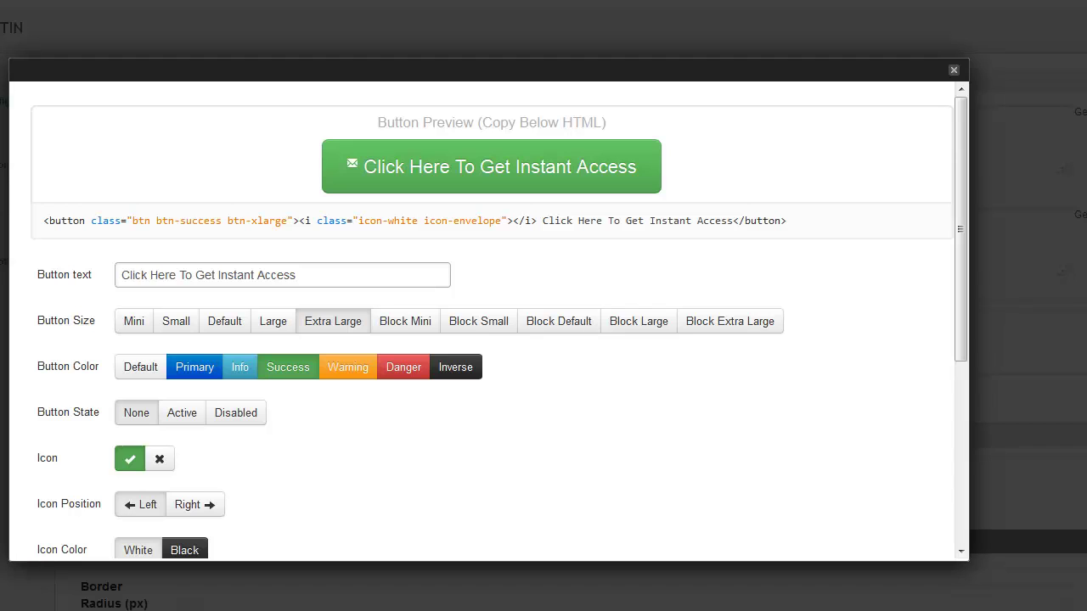
pyautogui.moveTo(960, 242); pyautogui.dragTo(960, 266)
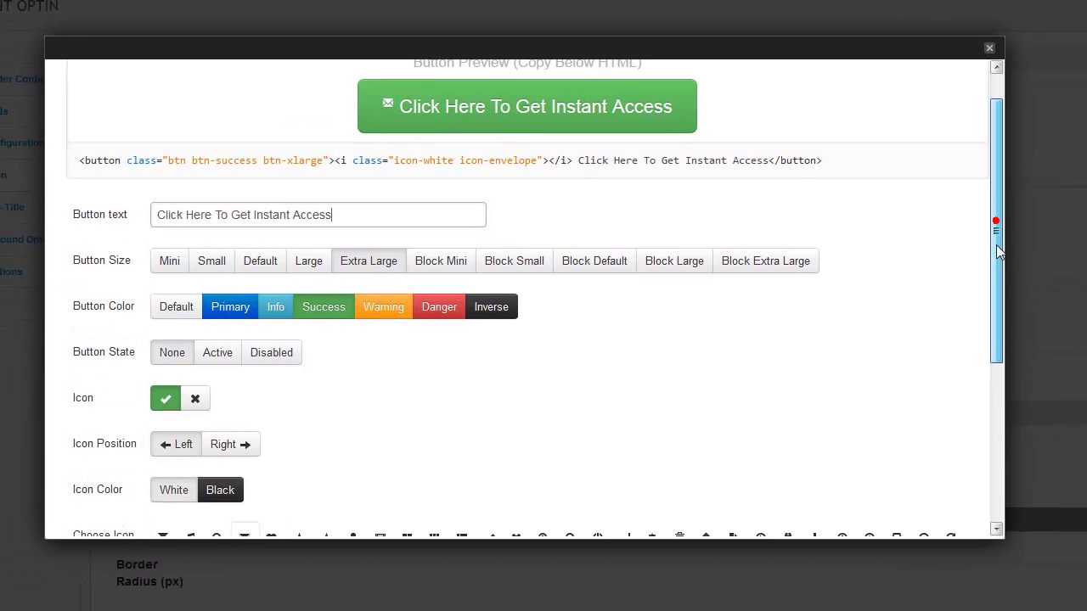
pyautogui.click(190, 399)
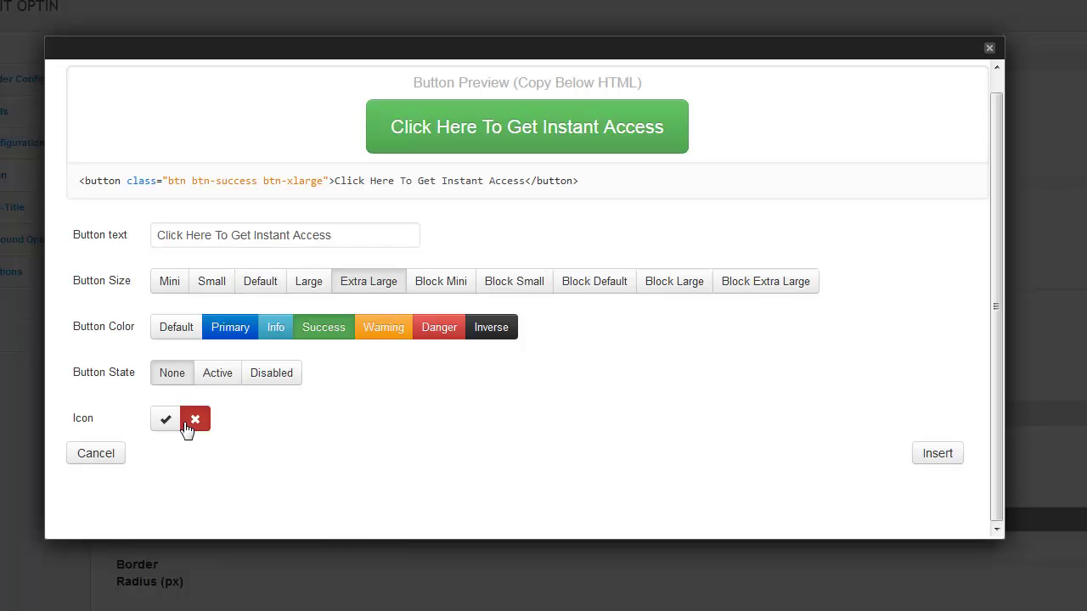
pyautogui.click(161, 420)
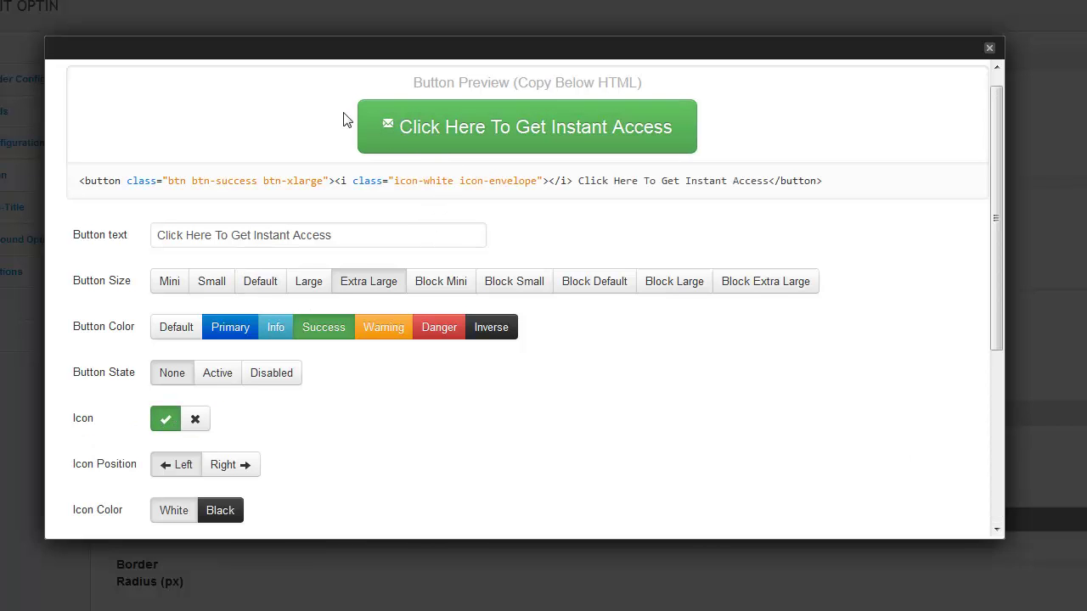
# - Choose the shopping cart icon for the button and place it to the left of the text
pyautogui.moveTo(996, 237); pyautogui.dragTo(996, 398)
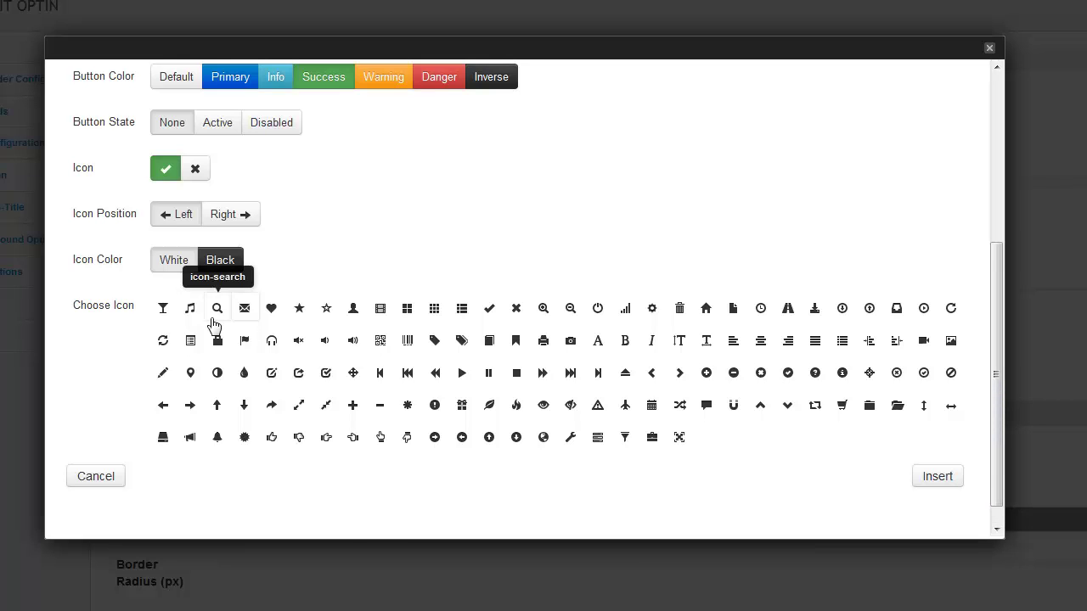
pyautogui.click(249, 314)
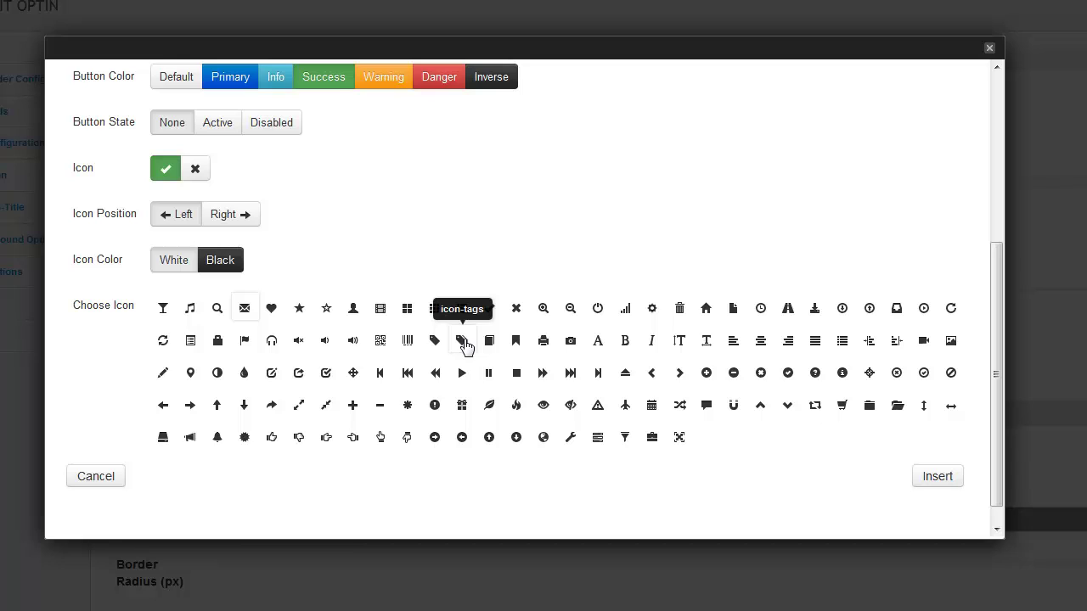
pyautogui.click(842, 409)
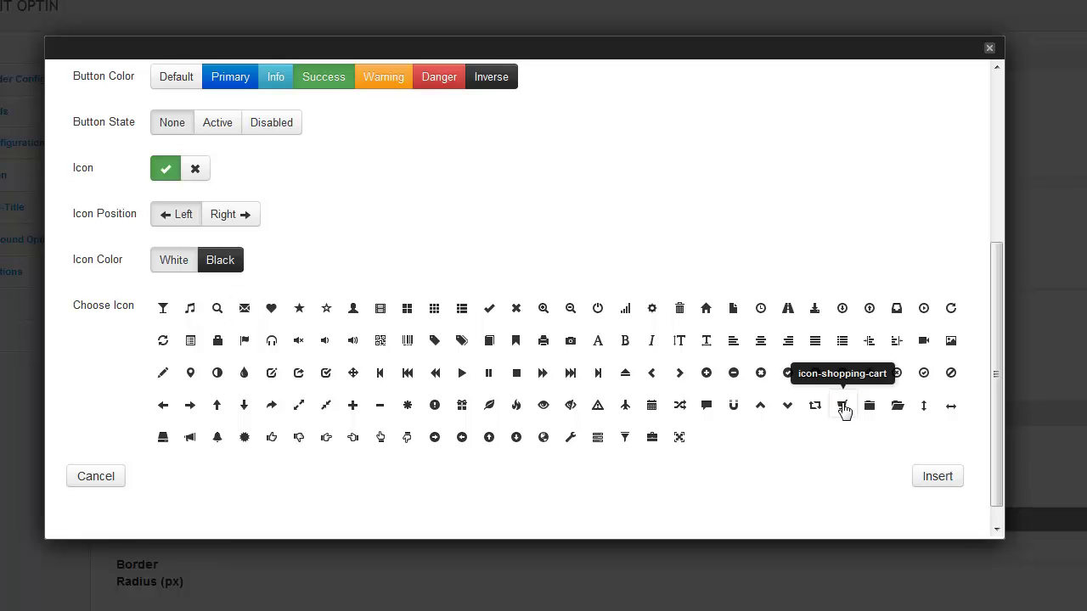
pyautogui.click(843, 410)
pyautogui.moveTo(990, 345); pyautogui.dragTo(987, 179)
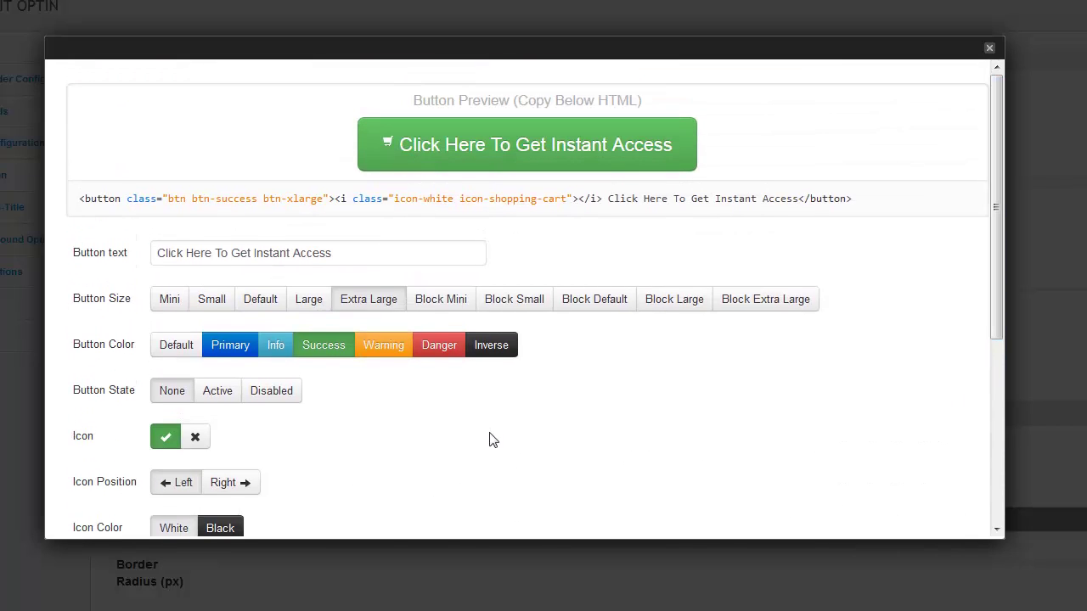
pyautogui.click(231, 482)
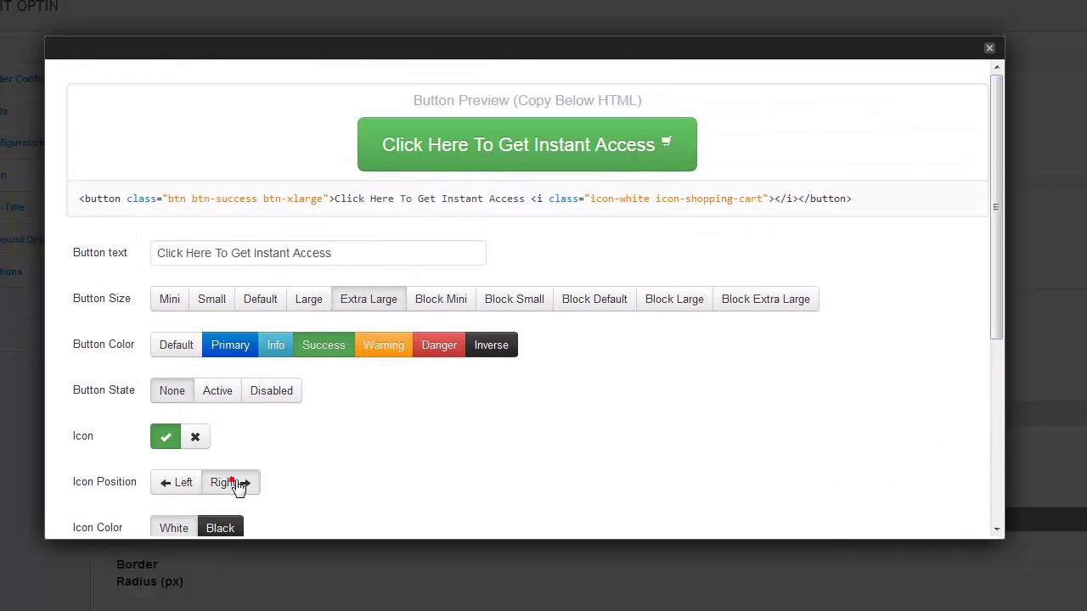
pyautogui.click(174, 482)
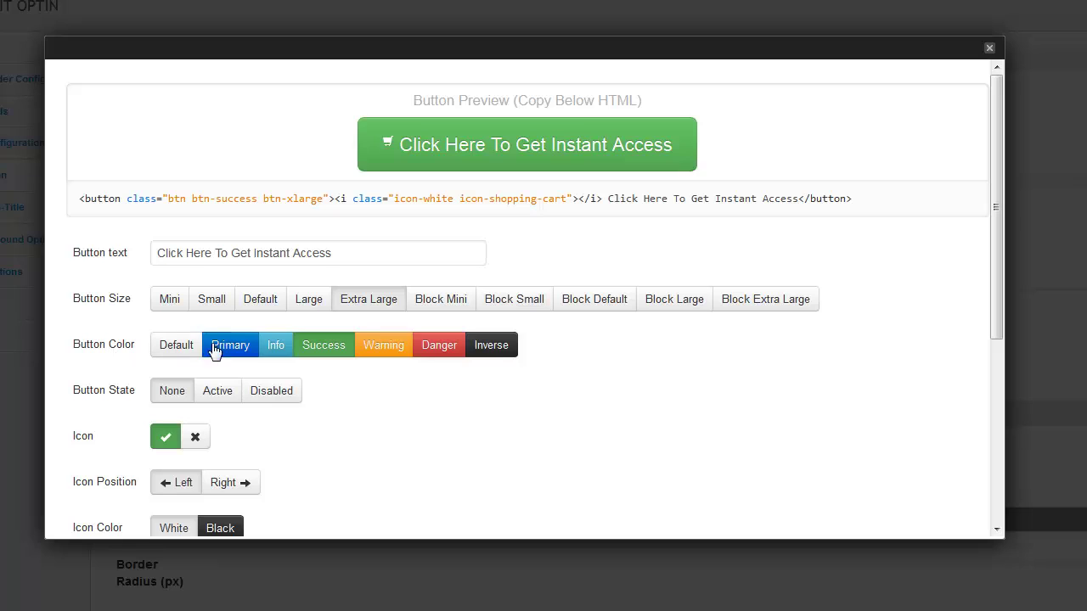
# - Set the generated button's color to the orange Warning style
pyautogui.click(378, 346)
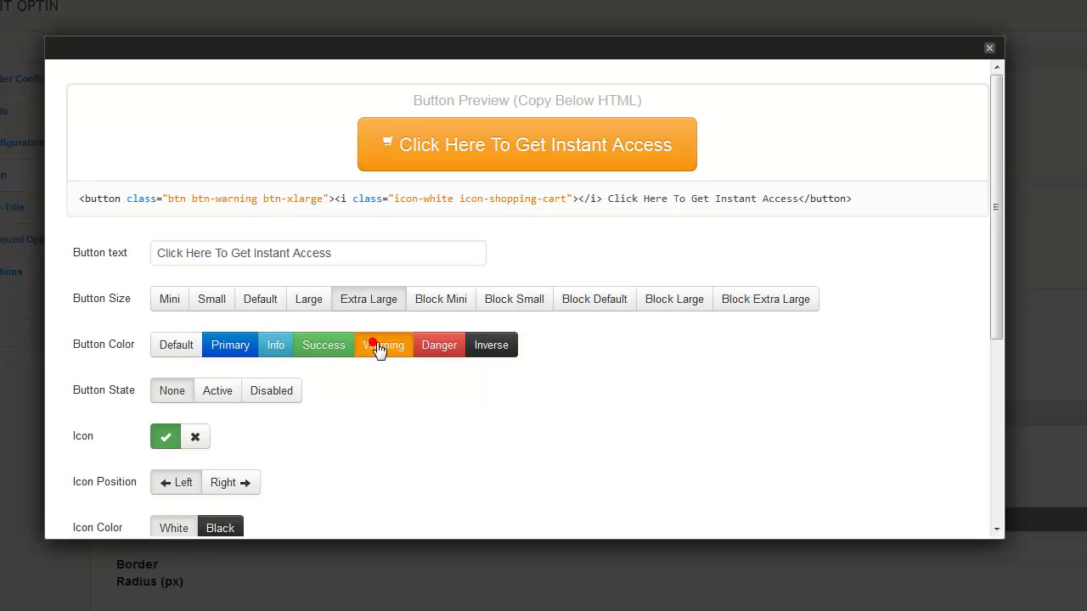
pyautogui.click(438, 346)
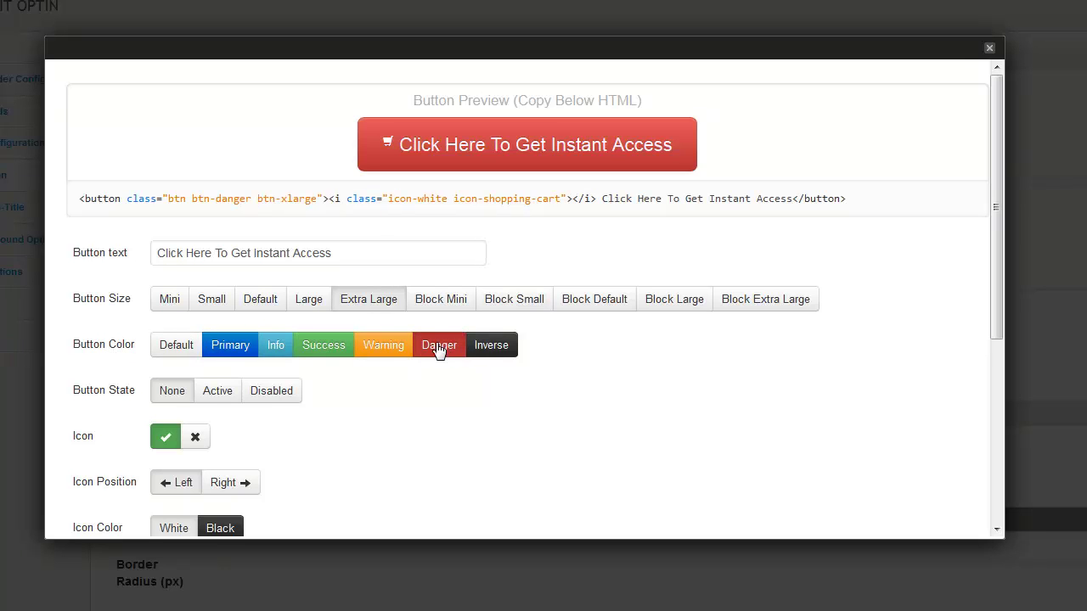
pyautogui.click(396, 348)
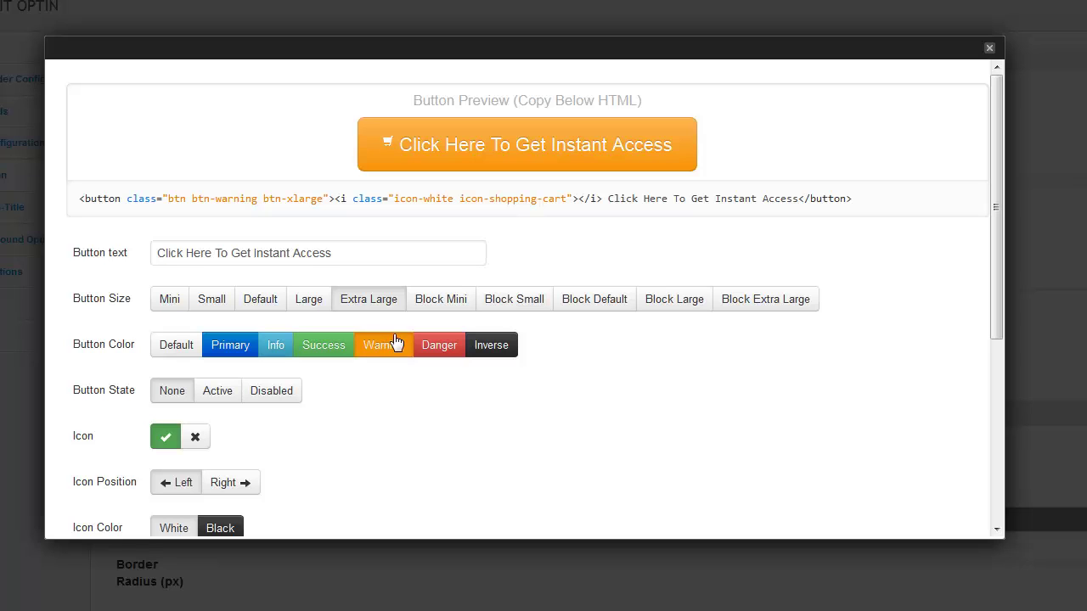
# - Try the Large, Default, Small and Mini sizes for the generated button
pyautogui.click(311, 301)
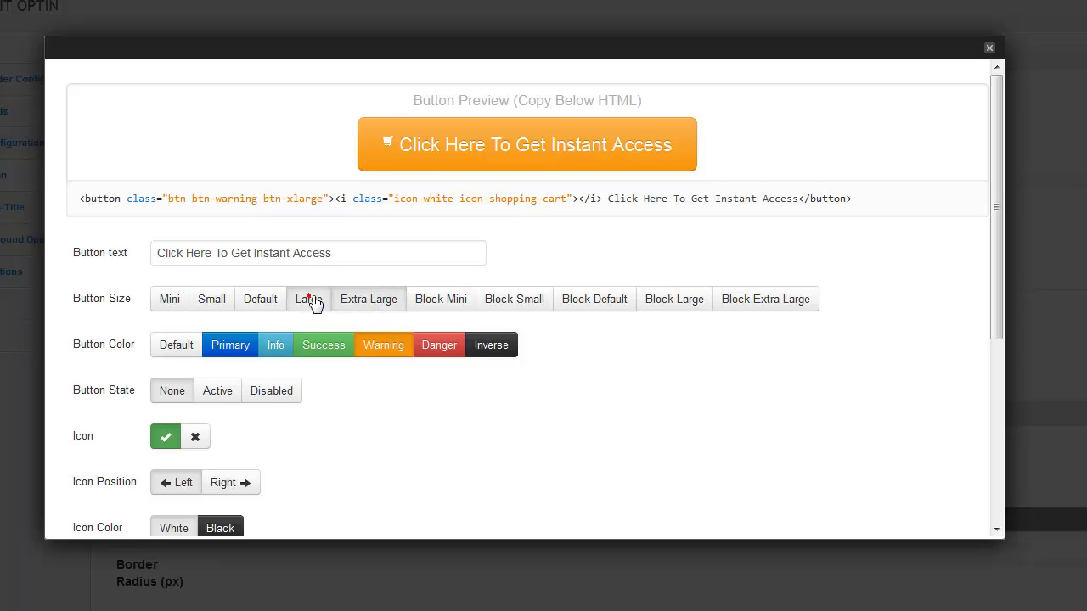
pyautogui.click(268, 305)
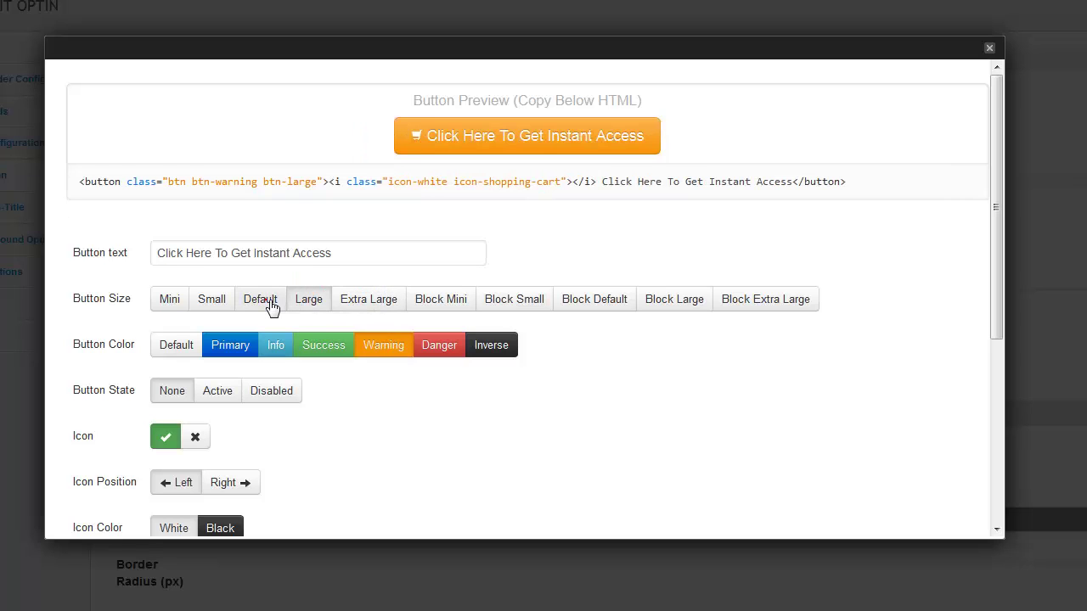
pyautogui.click(213, 302)
pyautogui.click(178, 303)
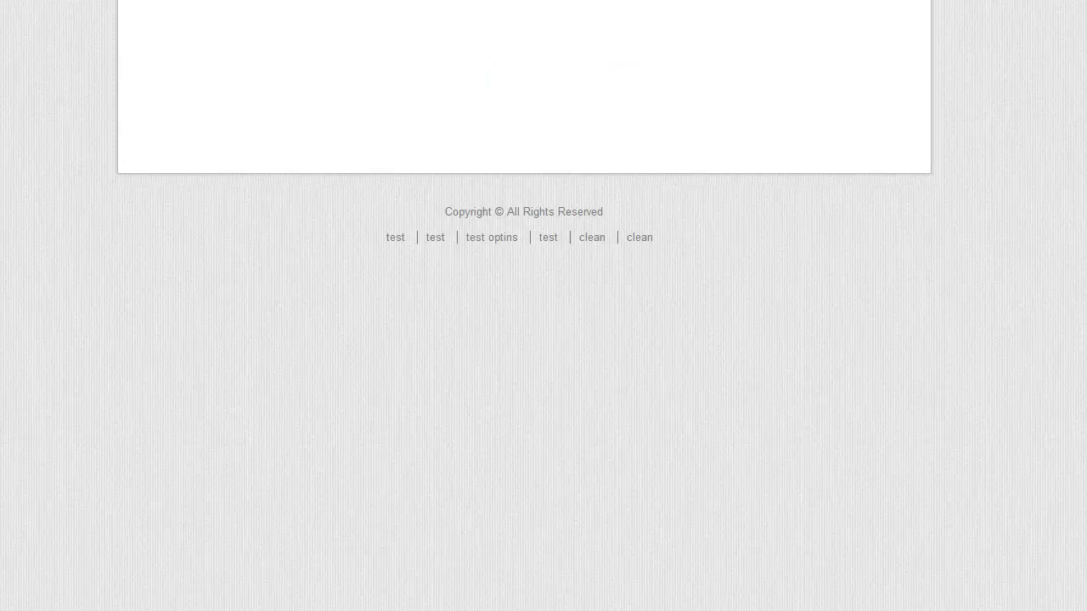
pyautogui.scroll(2, 544, 306)
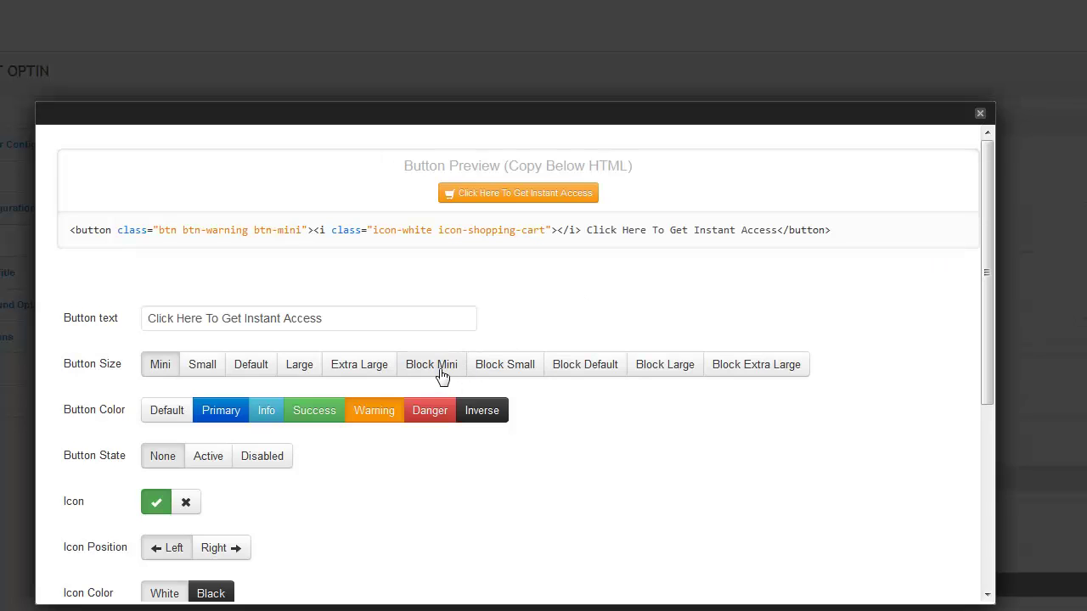
# - Try the Block Mini, Block Small, Block Default and Block Large sizes for the generated button
pyautogui.click(432, 366)
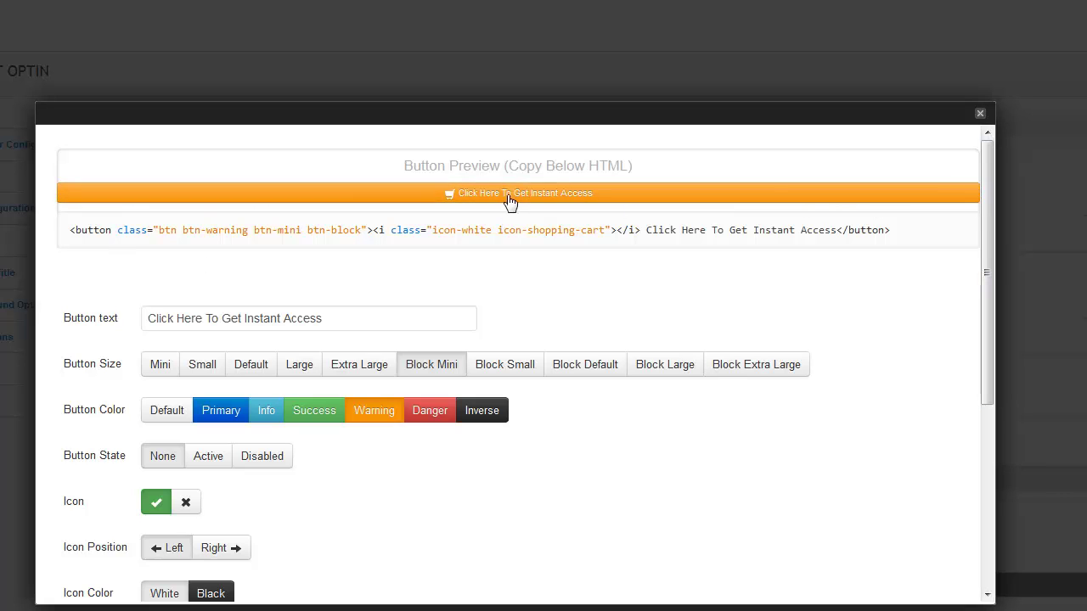
pyautogui.click(507, 371)
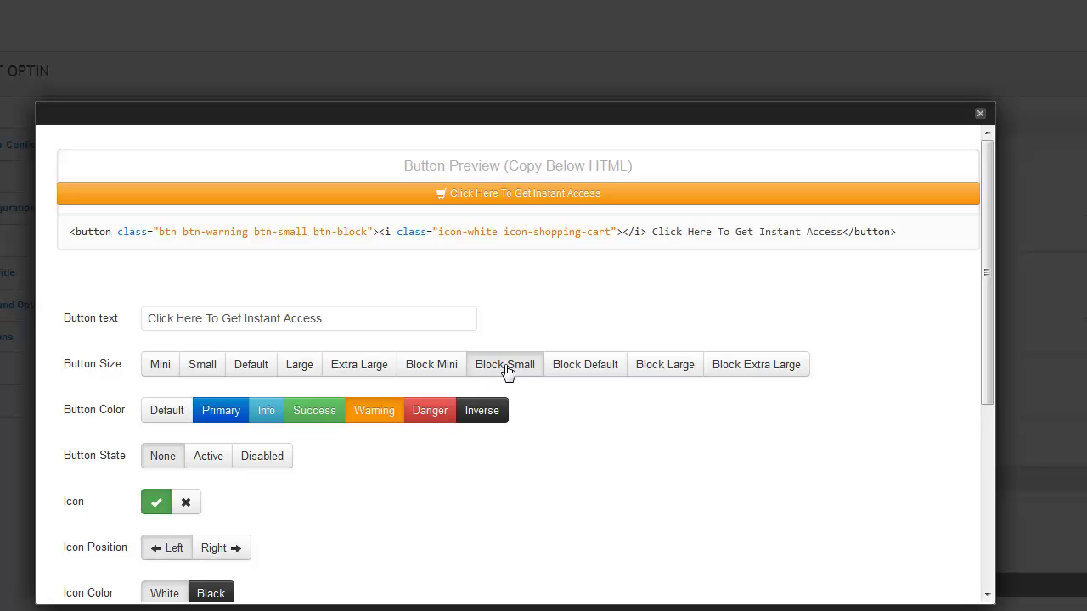
pyautogui.click(593, 373)
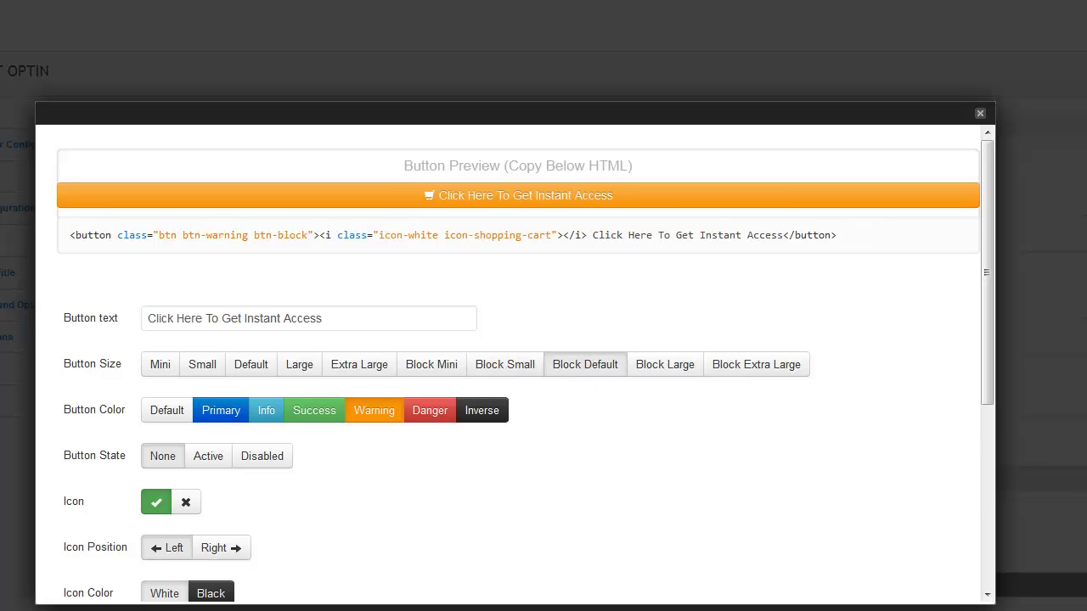
pyautogui.click(677, 365)
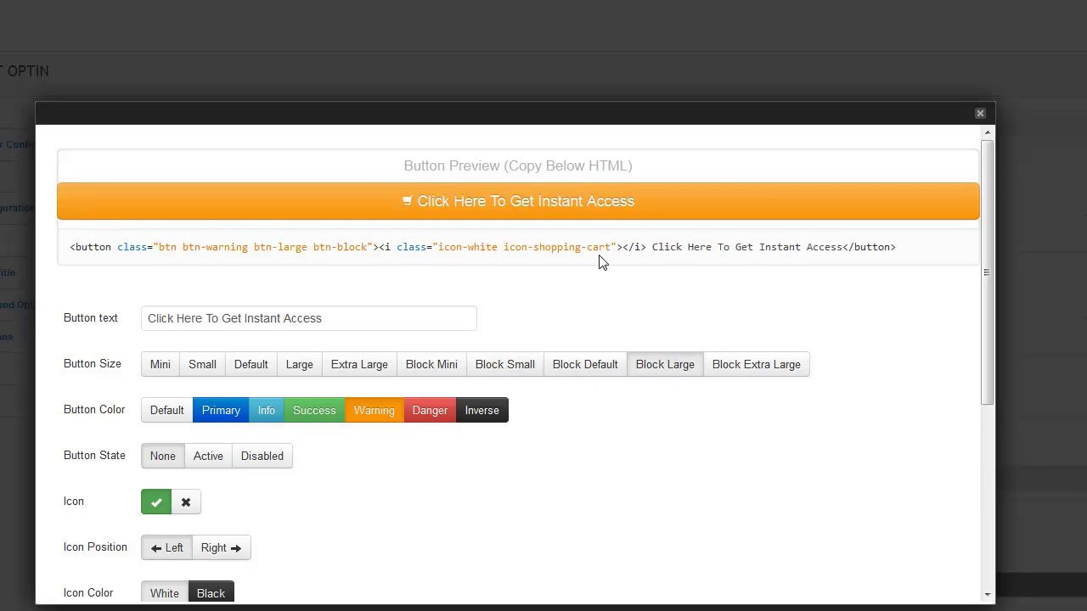
# - Set the generated button's size to Block Extra Large and insert its code into the submit button options
pyautogui.click(767, 363)
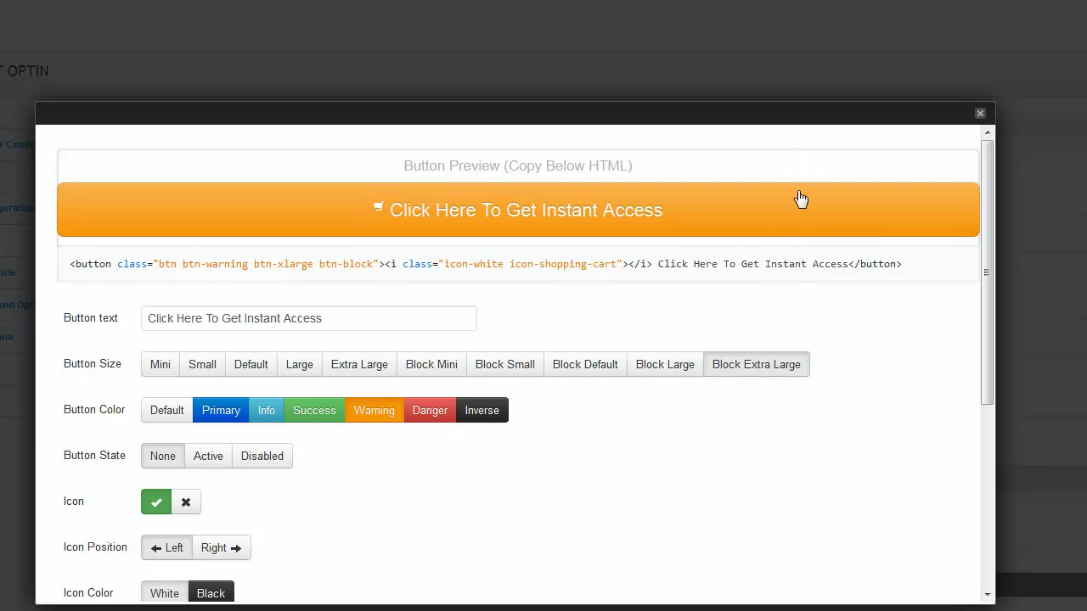
pyautogui.scroll(-2, 790, 374)
pyautogui.scroll(-4, 789, 371)
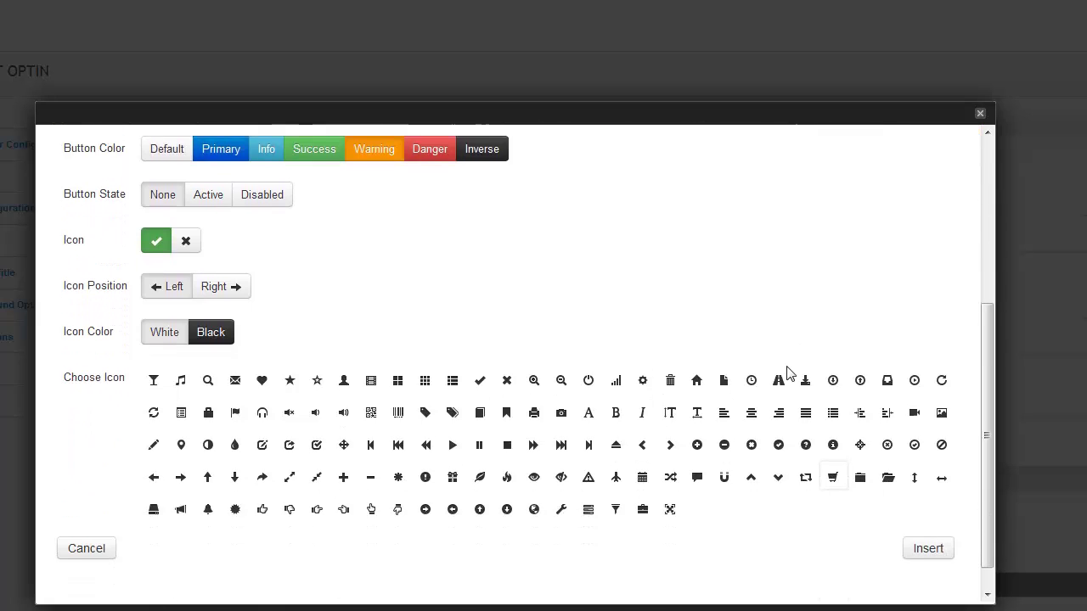
pyautogui.click(925, 519)
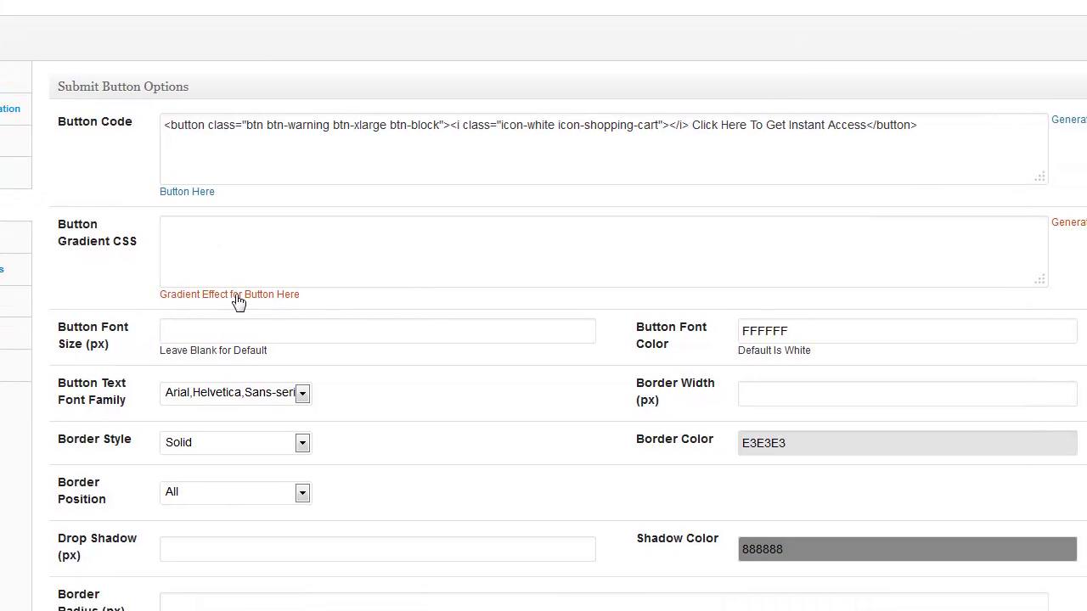
# - Try a blue gradient with hue 238 and adjusted lightness in the button's gradient generator, and close it without inserting the CSS
pyautogui.click(238, 296)
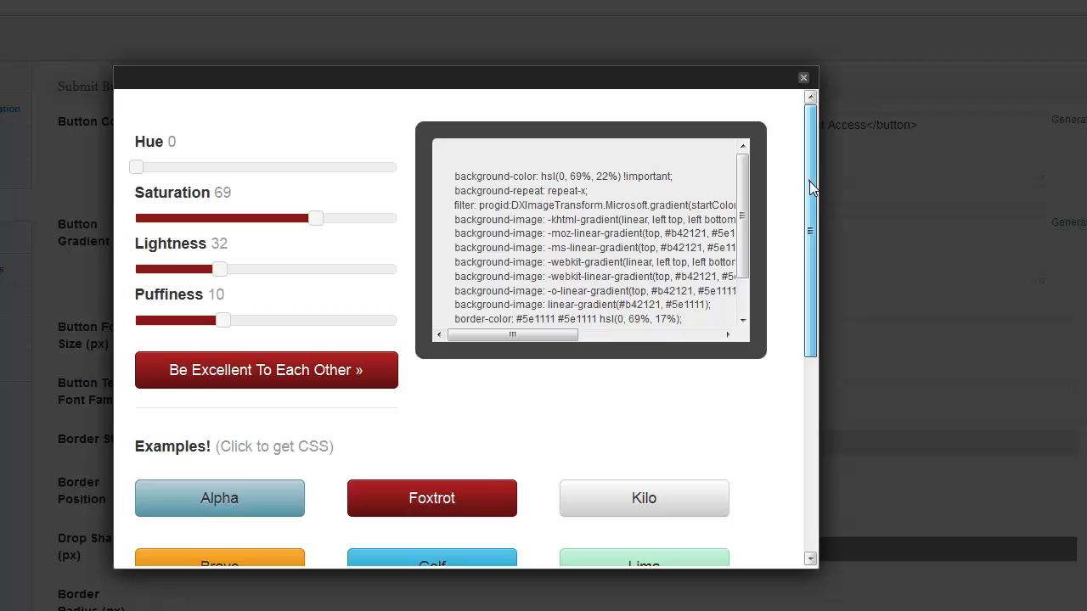
pyautogui.moveTo(809, 181)
pyautogui.mouseDown()
pyautogui.moveTo(814, 223)
pyautogui.moveTo(823, 168)
pyautogui.mouseUp()
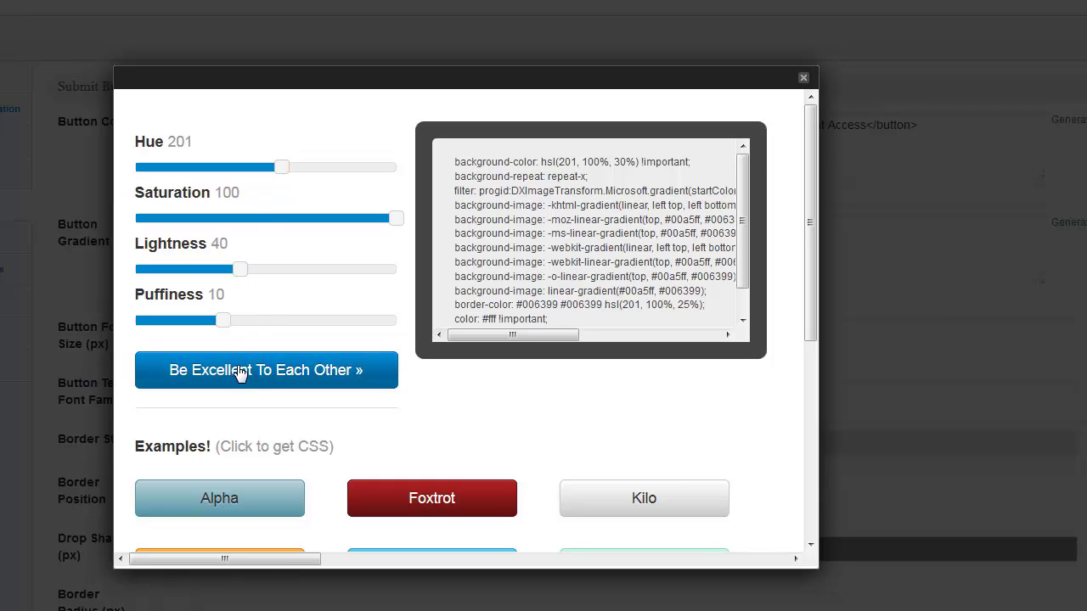
pyautogui.moveTo(283, 169); pyautogui.dragTo(318, 174)
pyautogui.moveTo(311, 179); pyautogui.dragTo(306, 180)
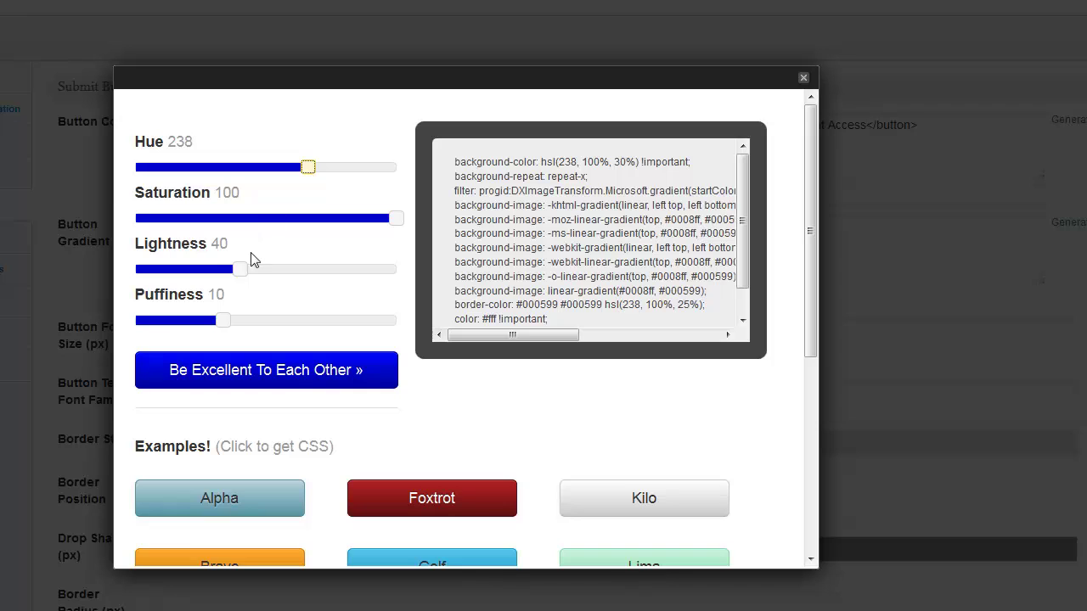
pyautogui.moveTo(240, 269)
pyautogui.mouseDown()
pyautogui.moveTo(320, 269)
pyautogui.moveTo(261, 269)
pyautogui.mouseUp()
pyautogui.moveTo(800, 245); pyautogui.dragTo(801, 439)
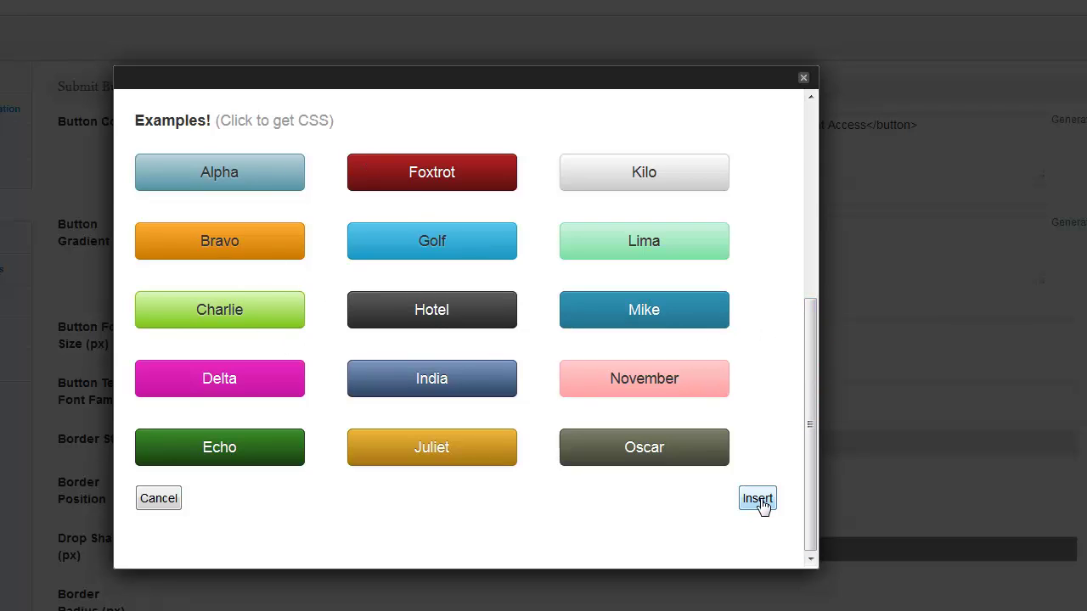
pyautogui.click(804, 78)
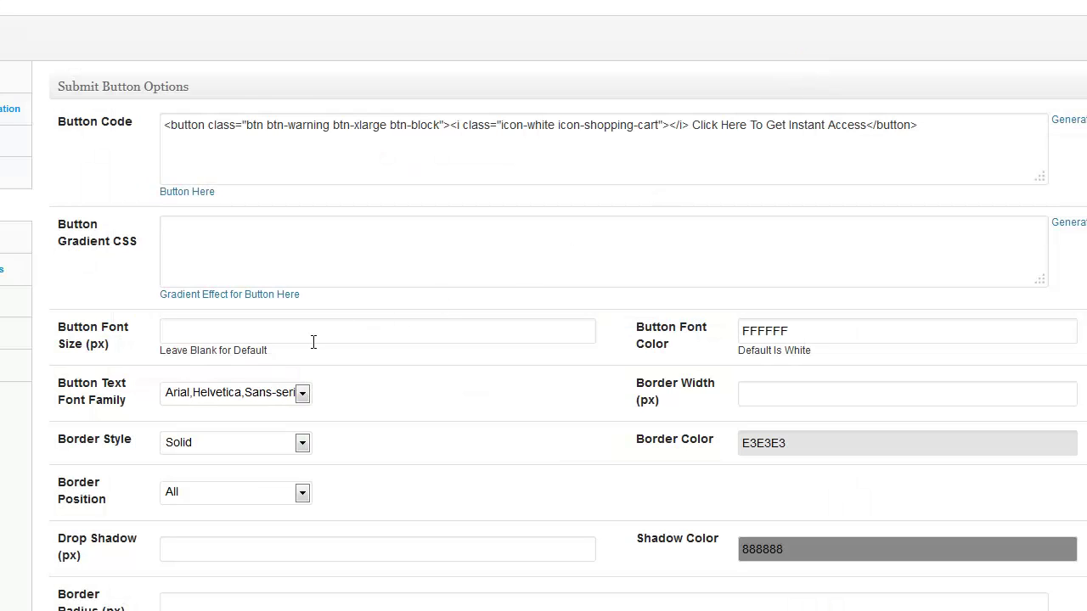
# - Set the submit button's font size to 20 px
pyautogui.click(313, 342)
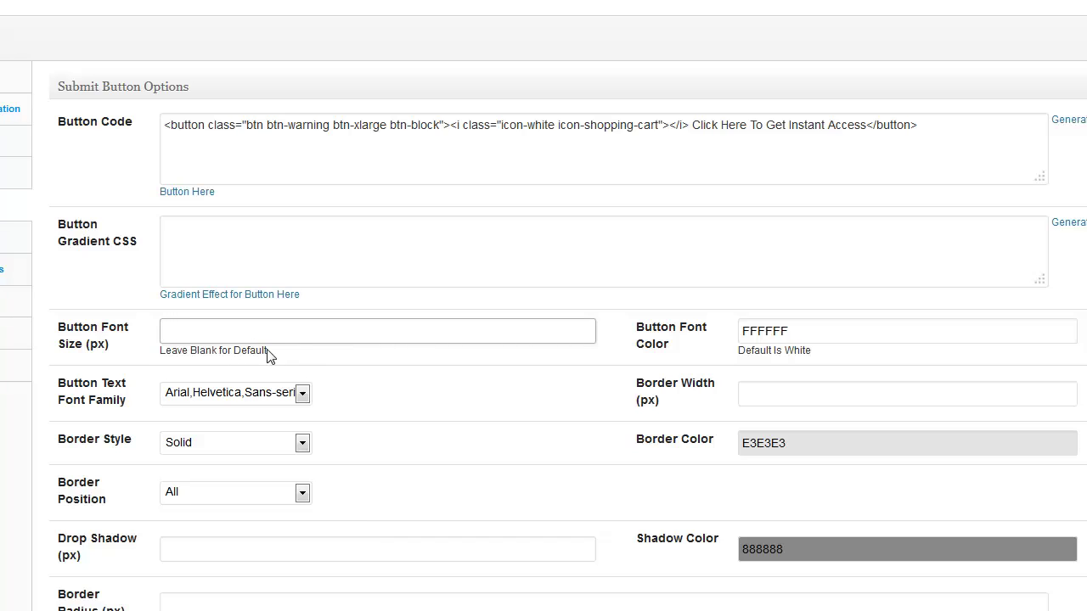
pyautogui.click(283, 348)
pyautogui.click(255, 333)
pyautogui.write('20')
pyautogui.click(373, 365)
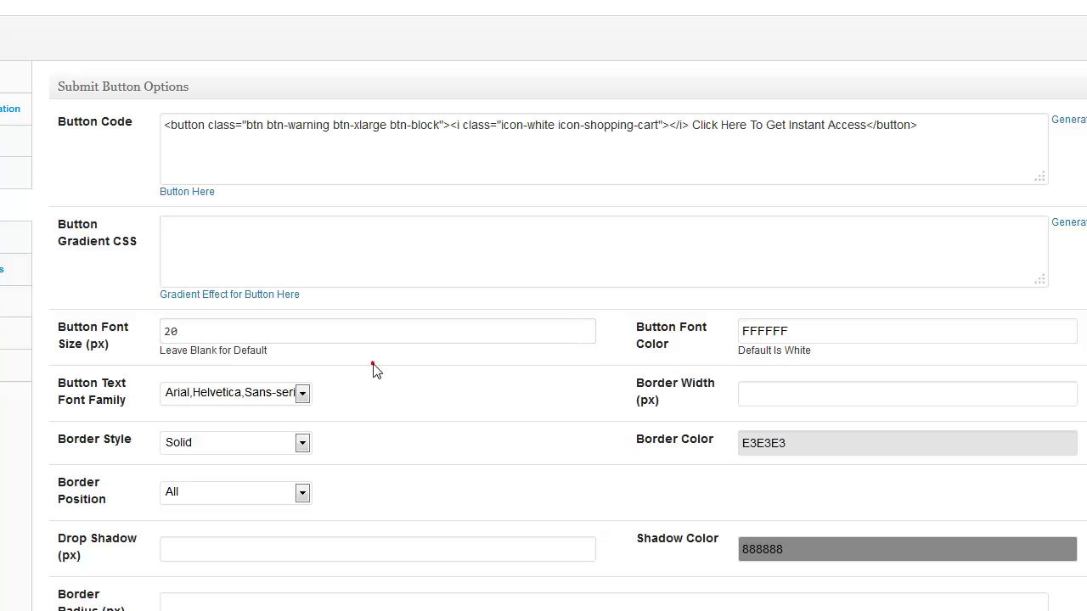
# - Examine the available choices for the submit button's font color, text font family and border style
pyautogui.click(817, 337)
pyautogui.doubleClick(752, 340)
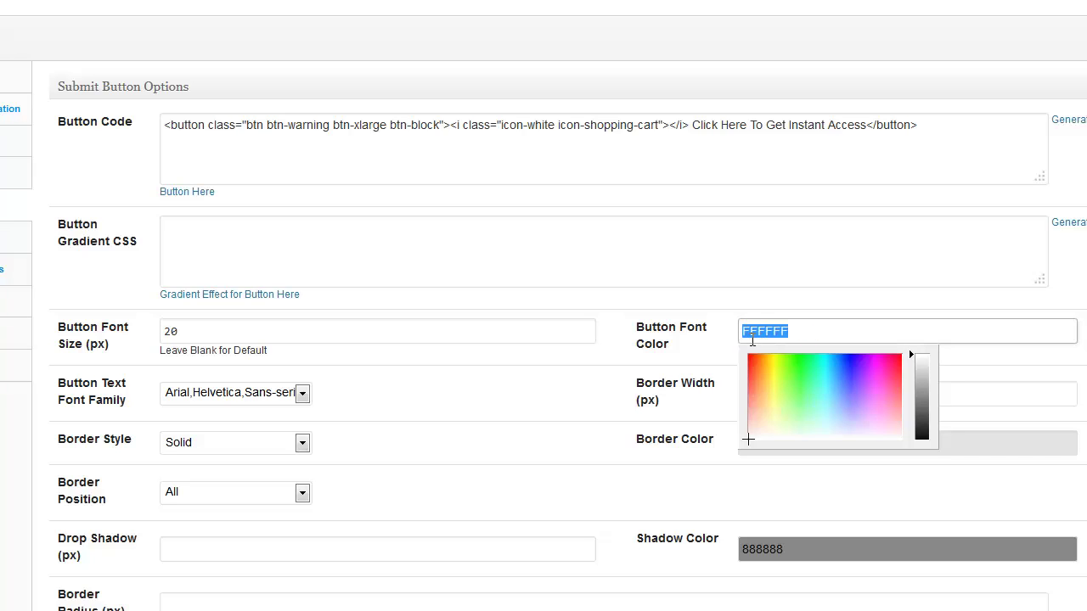
pyautogui.click(545, 370)
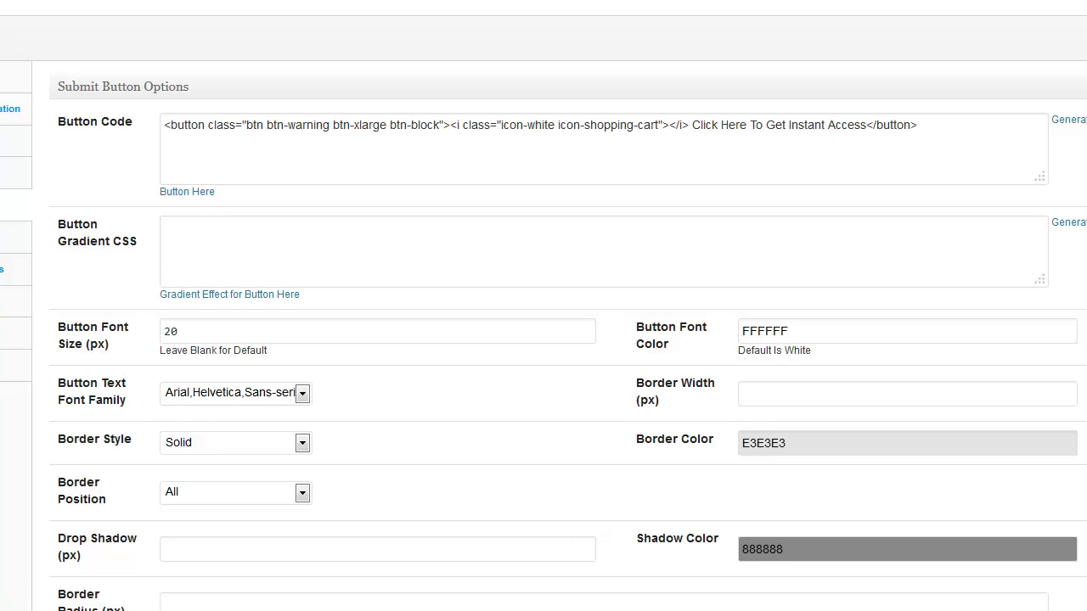
pyautogui.click(301, 392)
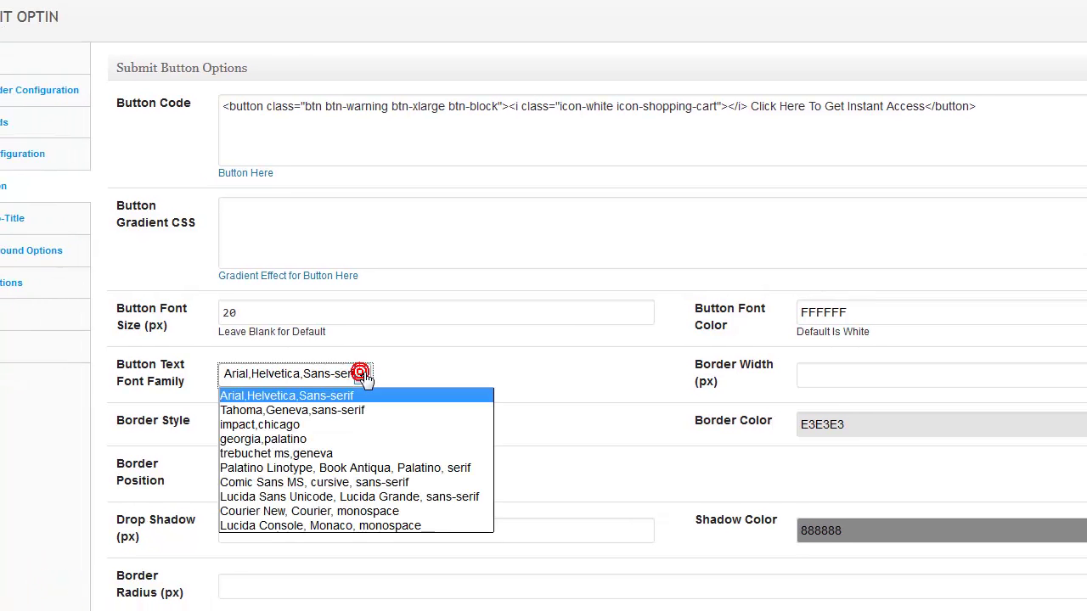
pyautogui.click(361, 373)
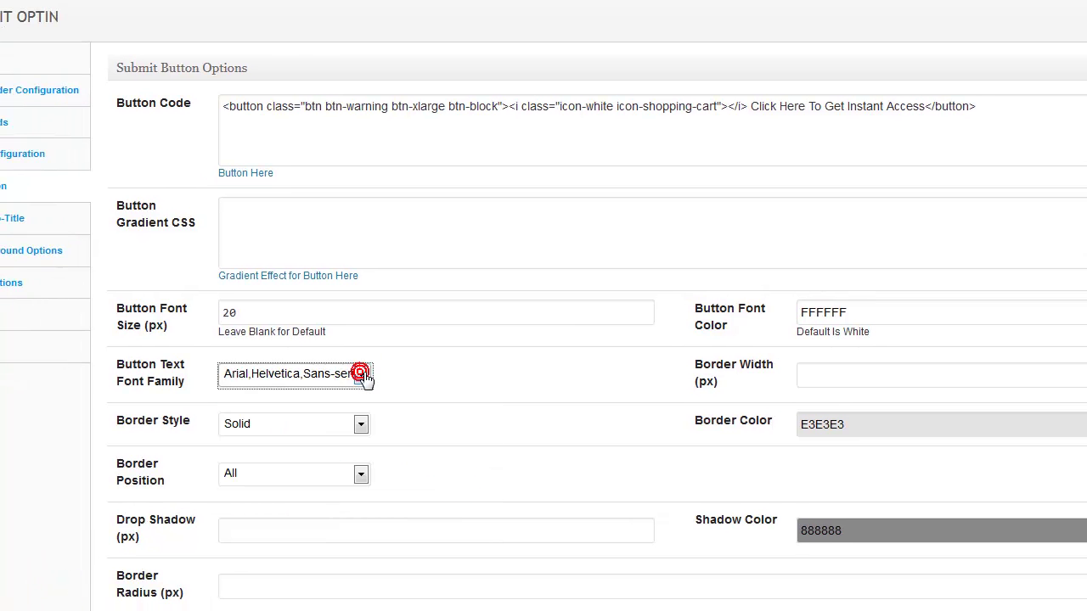
pyautogui.click(871, 384)
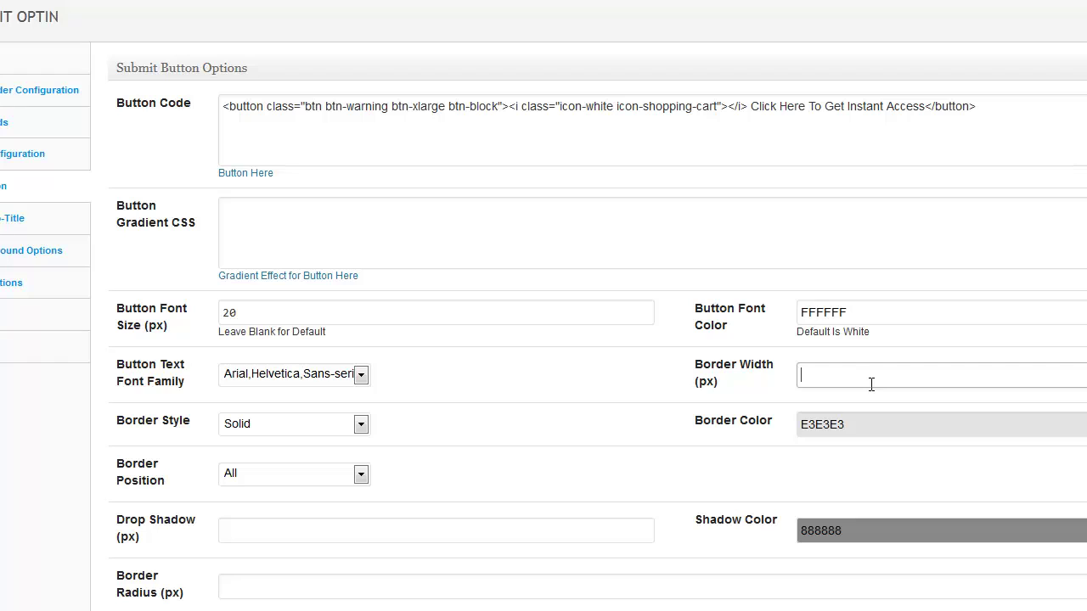
pyautogui.click(360, 424)
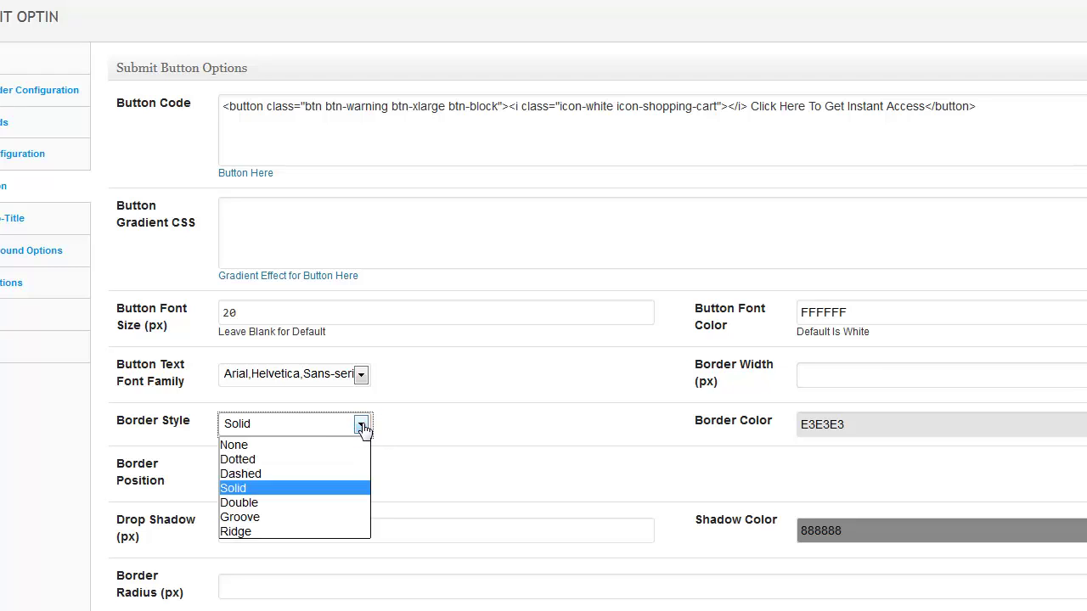
pyautogui.click(360, 424)
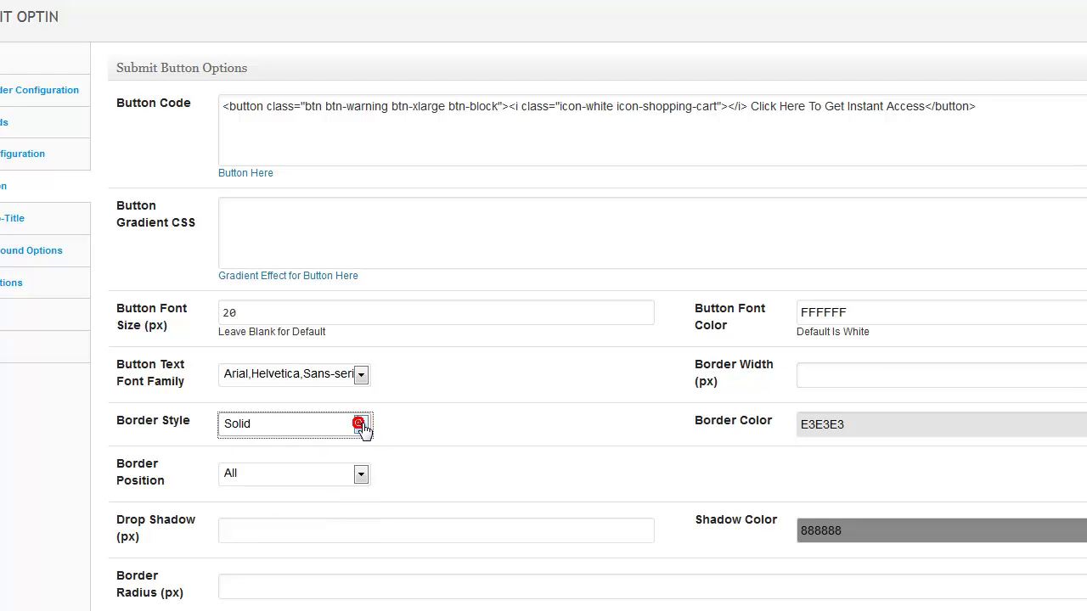
# - Set the submit button's border width to 3 px and its border color to black (000000)
pyautogui.click(842, 383)
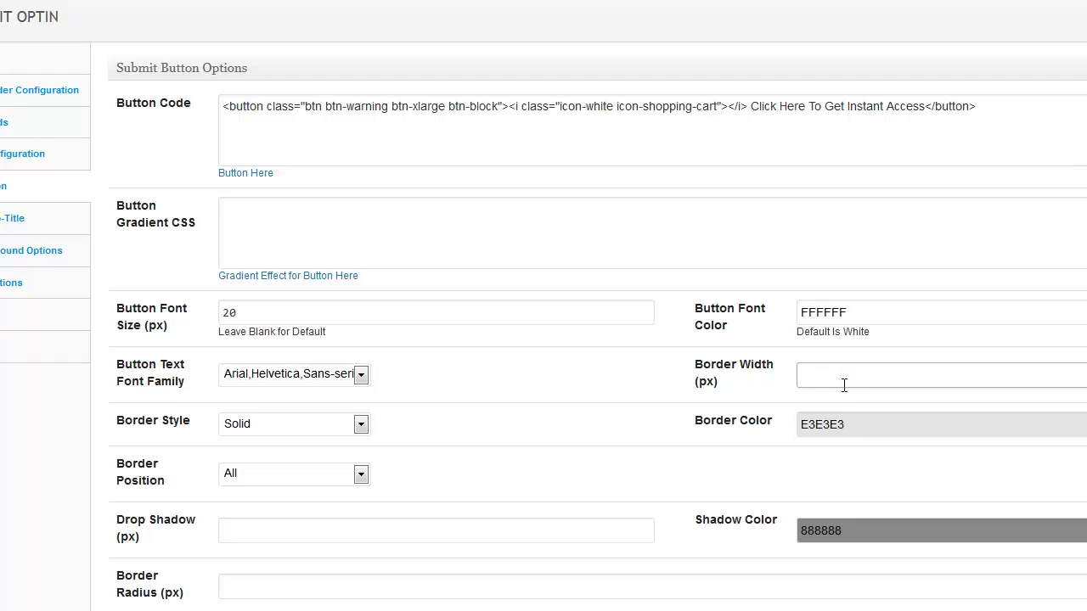
pyautogui.write('3')
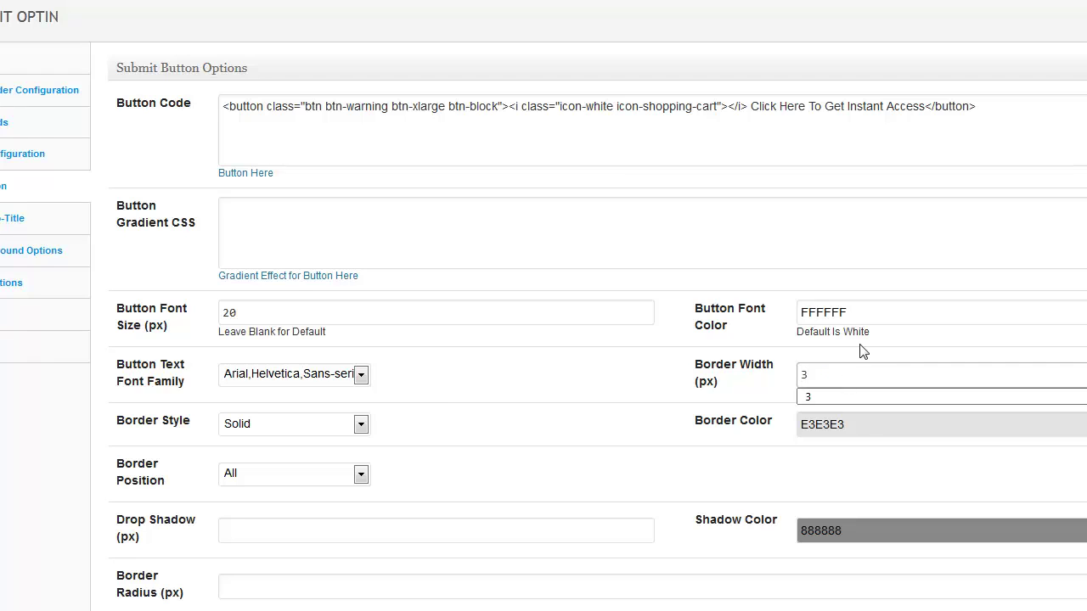
pyautogui.click(863, 425)
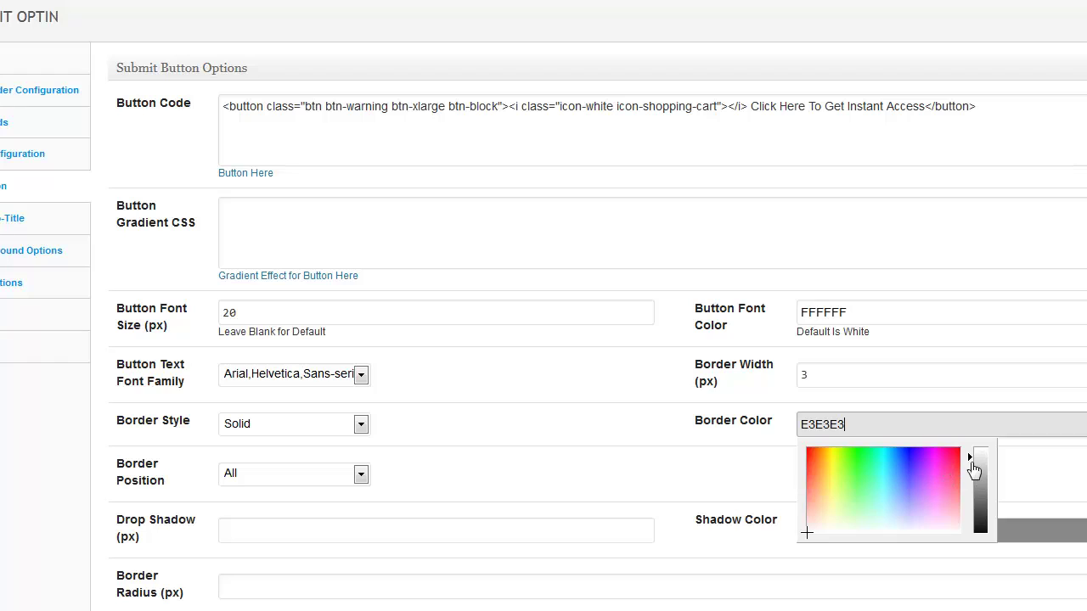
pyautogui.moveTo(973, 461); pyautogui.dragTo(963, 539)
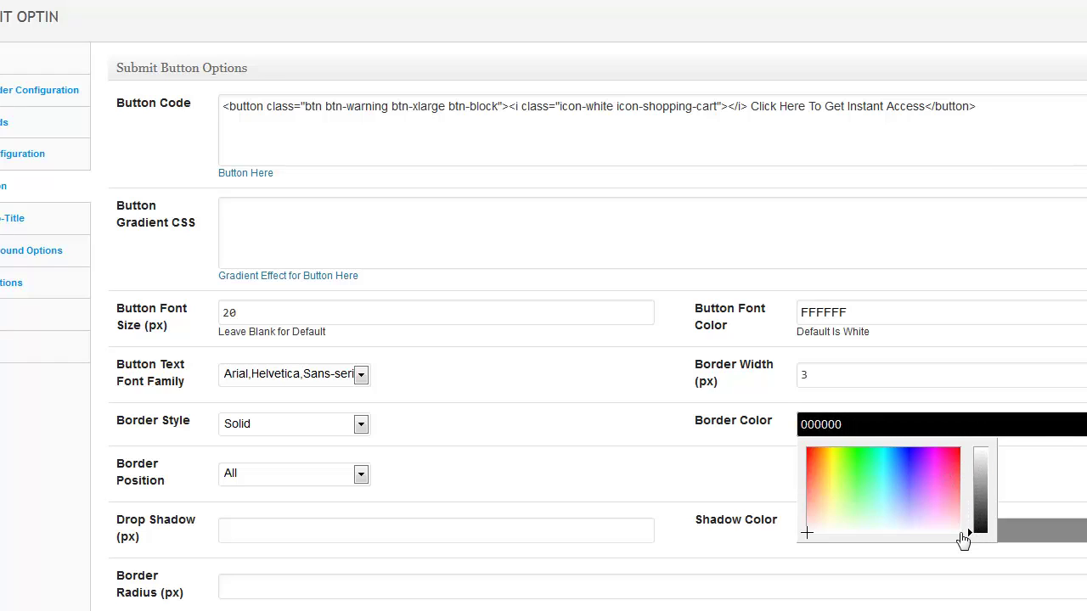
pyautogui.click(535, 396)
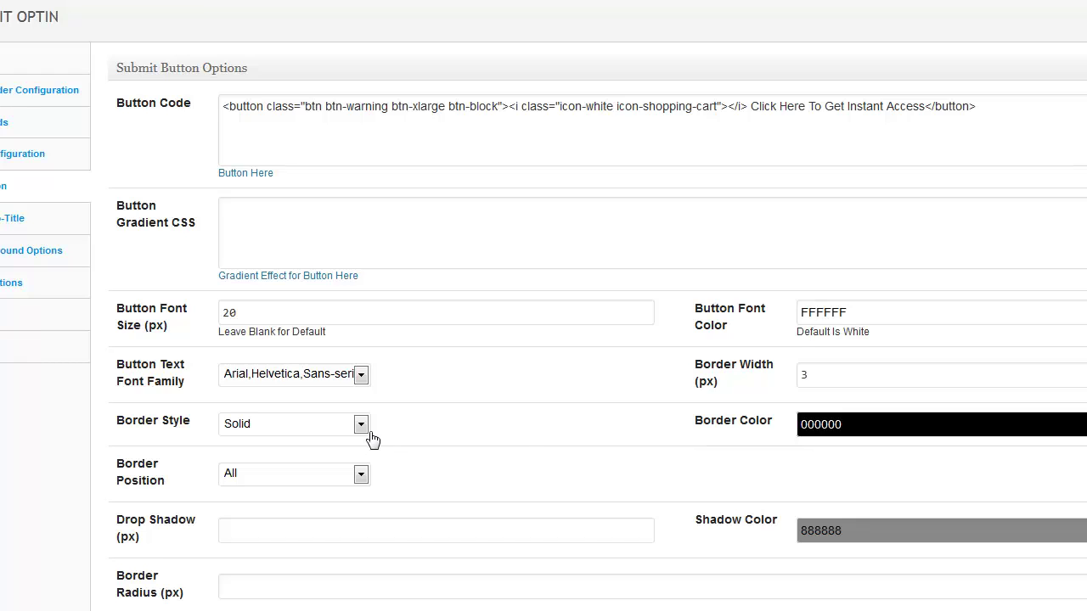
# - Set the submit button's border position to Bottom, leaving the drop shadow and border radius blank
pyautogui.scroll(-1, 437, 432)
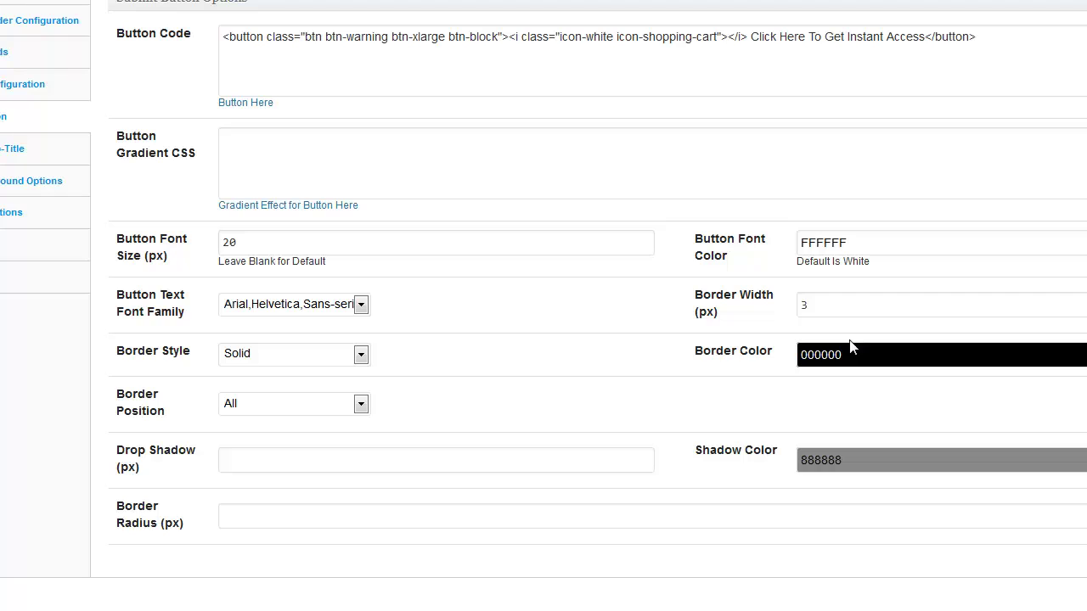
pyautogui.click(367, 408)
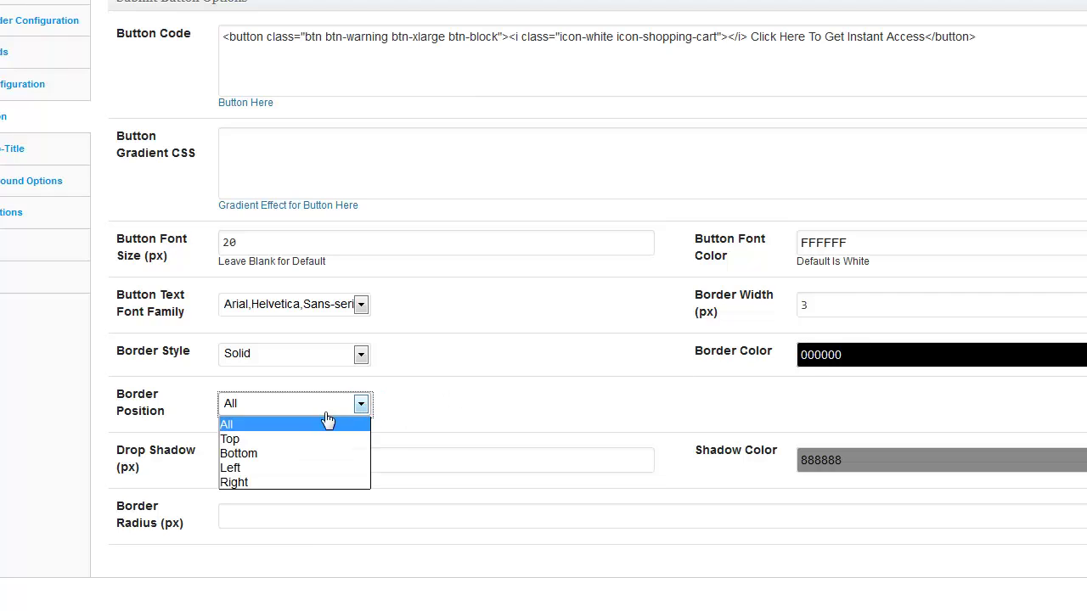
pyautogui.click(295, 457)
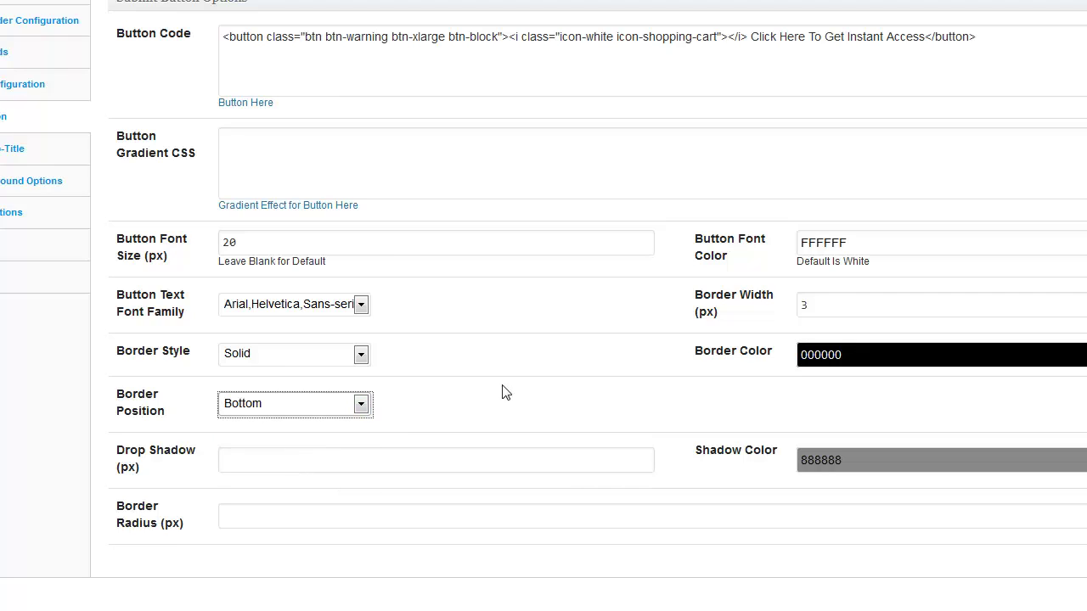
pyautogui.click(378, 463)
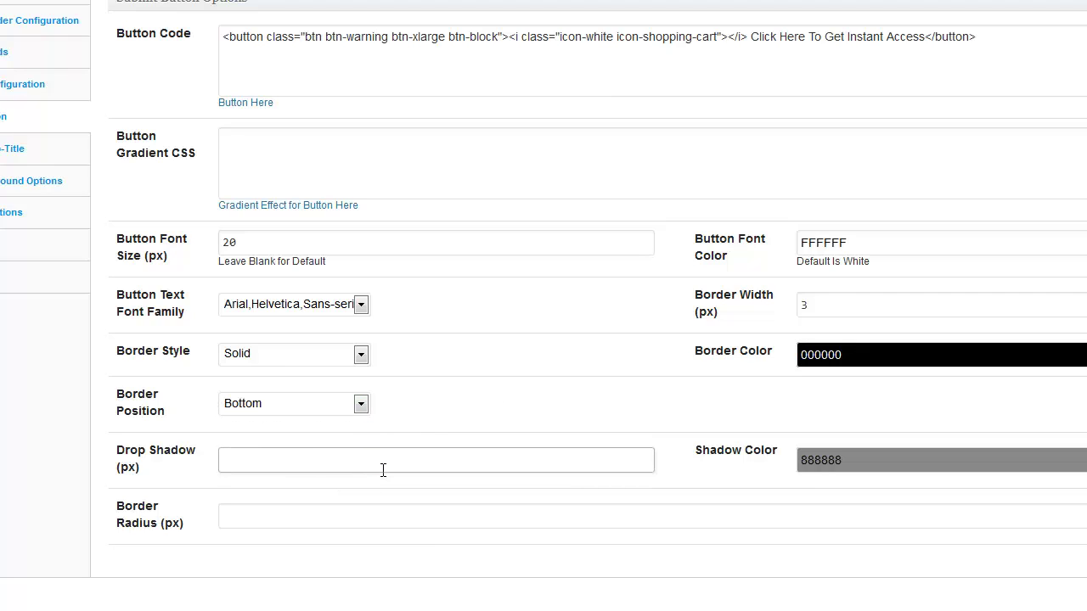
pyautogui.click(334, 533)
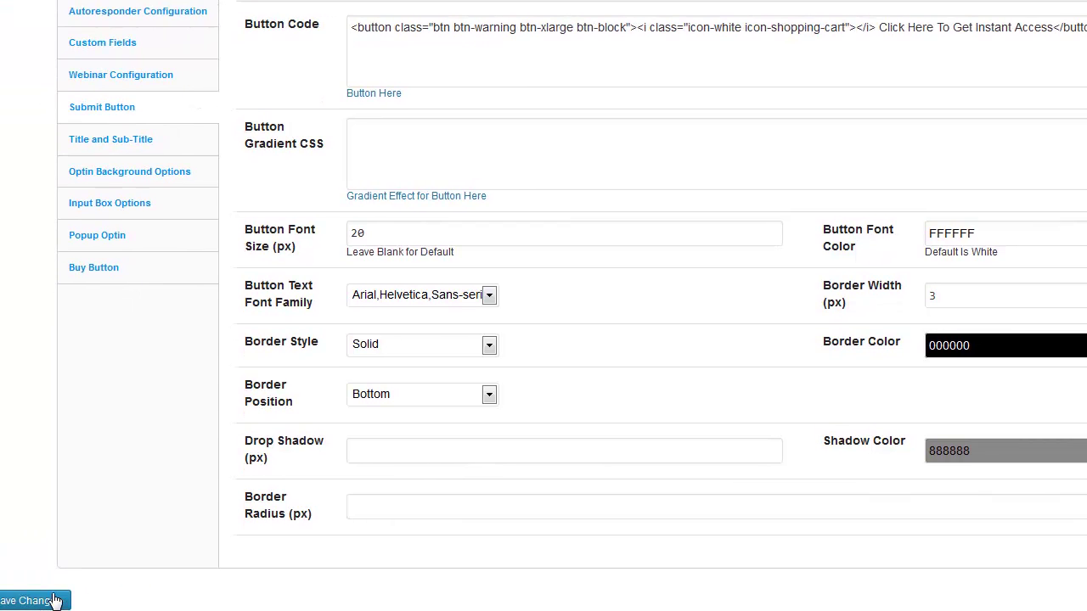
# - Save the optin's submit button settings
pyautogui.click(53, 600)
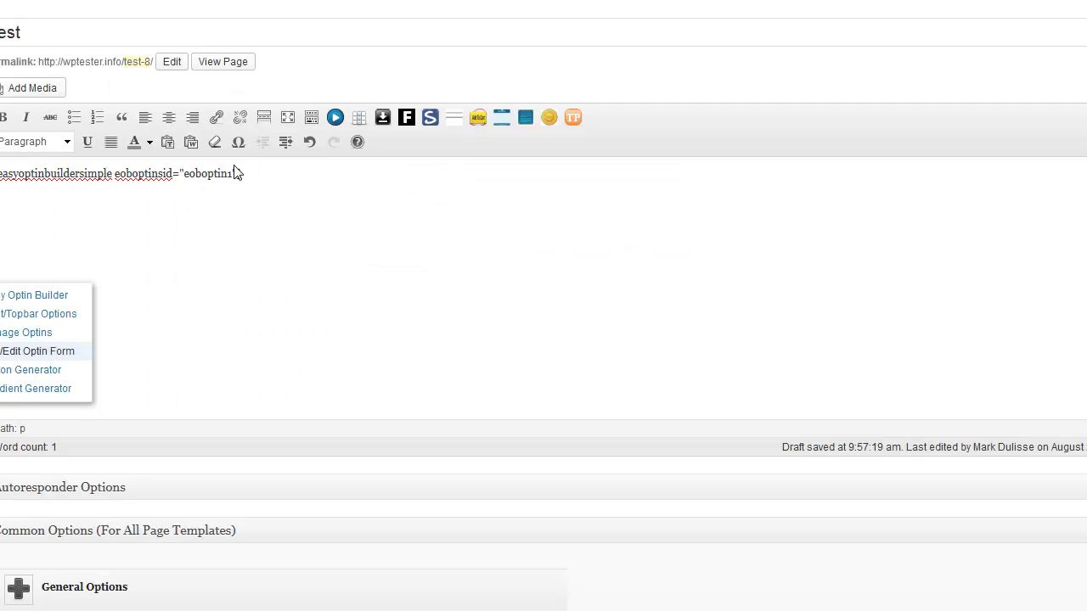
# - Change the optin number in the Test page's shortcode to the Buy Button optin's ID and update the page
pyautogui.click(230, 174)
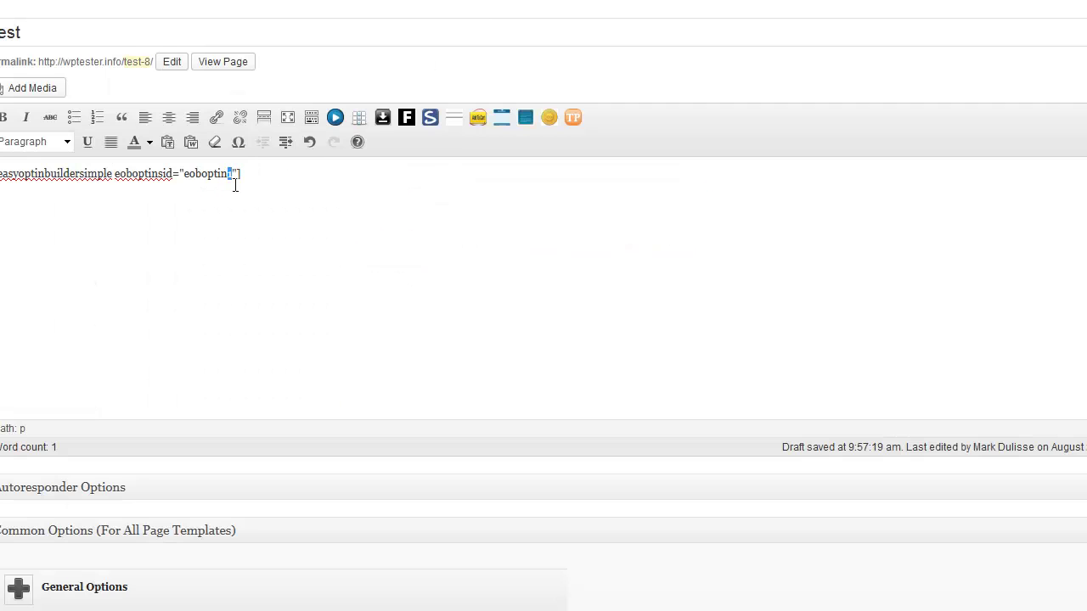
pyautogui.write('4')
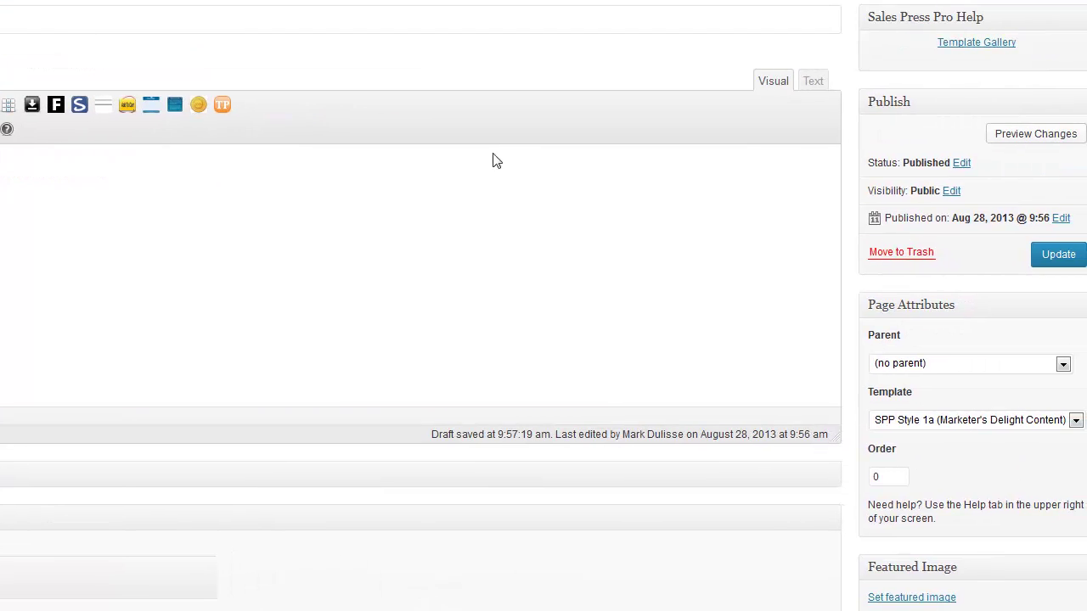
pyautogui.click(1073, 255)
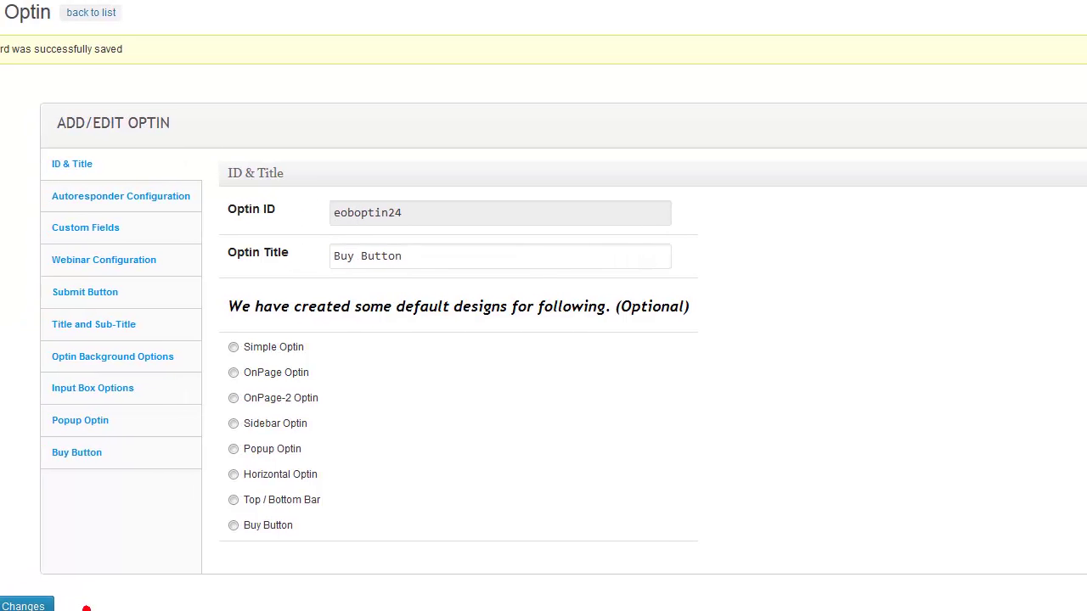
# - Set the submit button's border width to 7 px and its border radius to 50 px
pyautogui.click(101, 293)
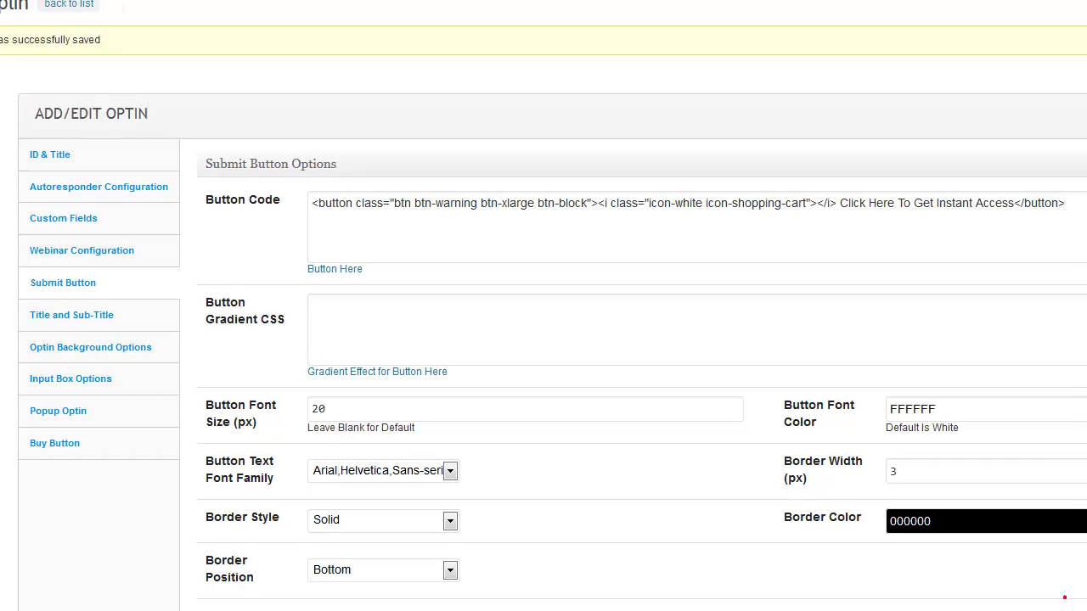
pyautogui.doubleClick(744, 442)
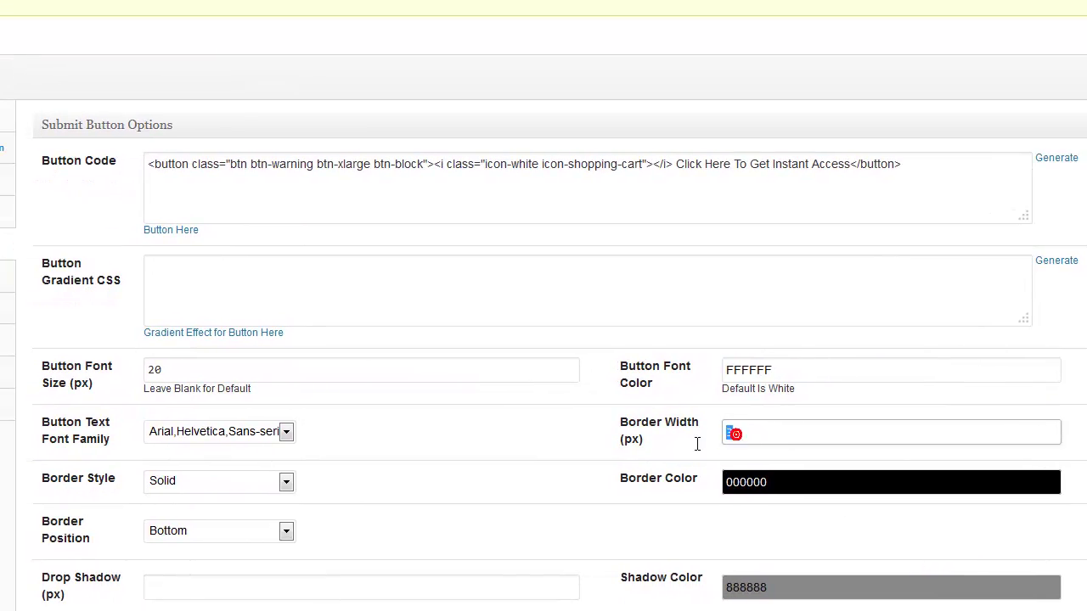
pyautogui.write('7')
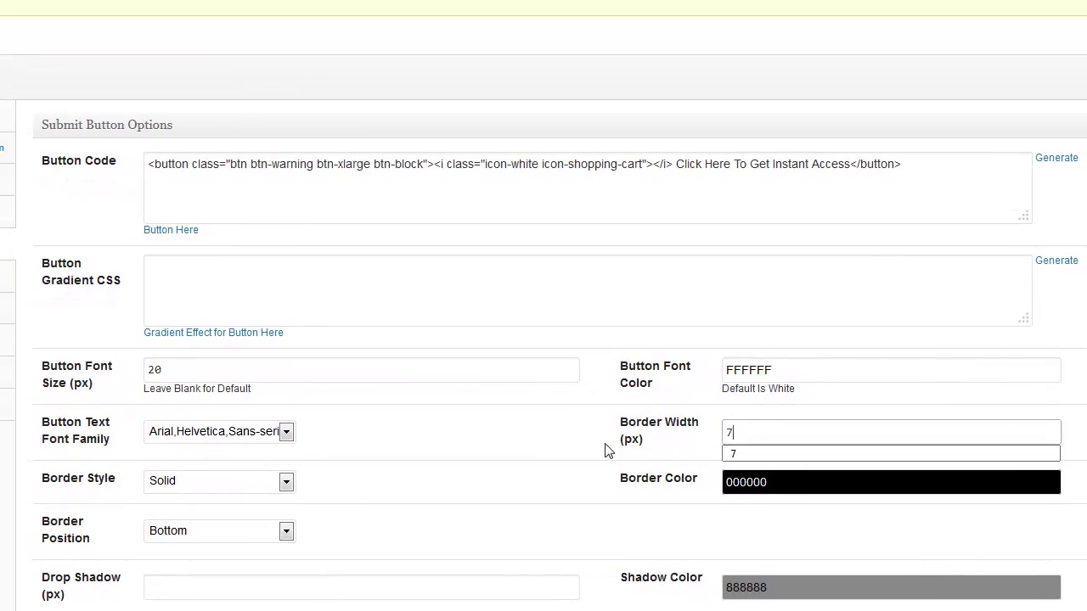
pyautogui.click(542, 442)
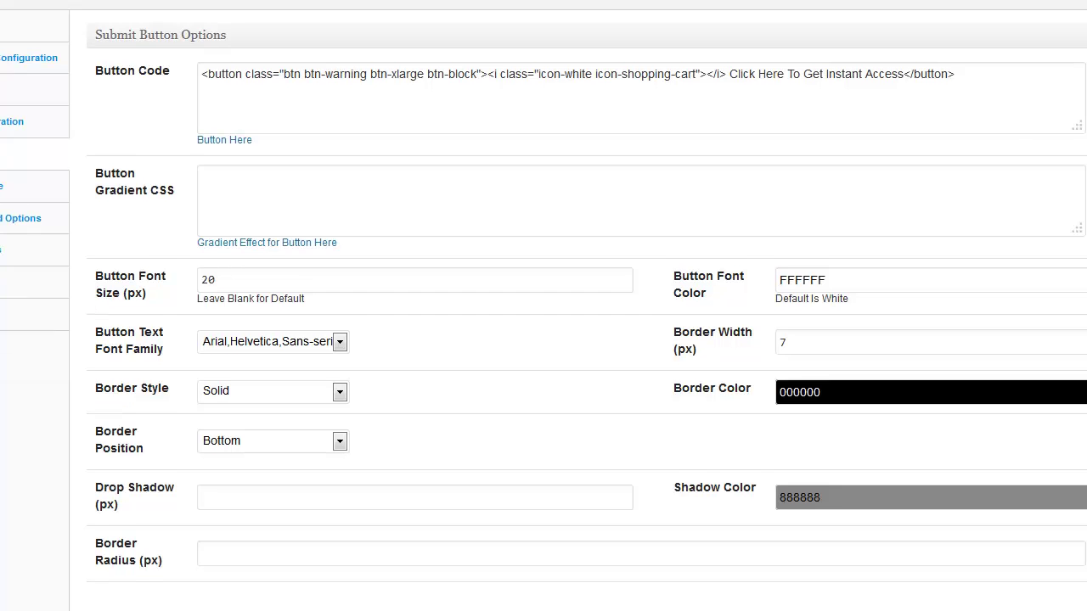
pyautogui.click(285, 562)
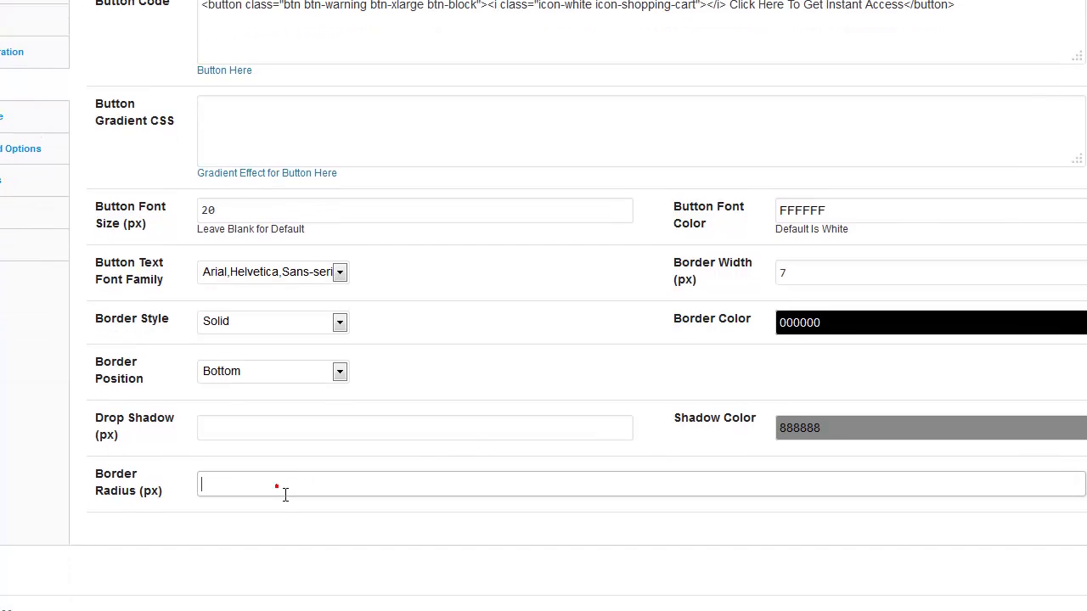
pyautogui.write('50')
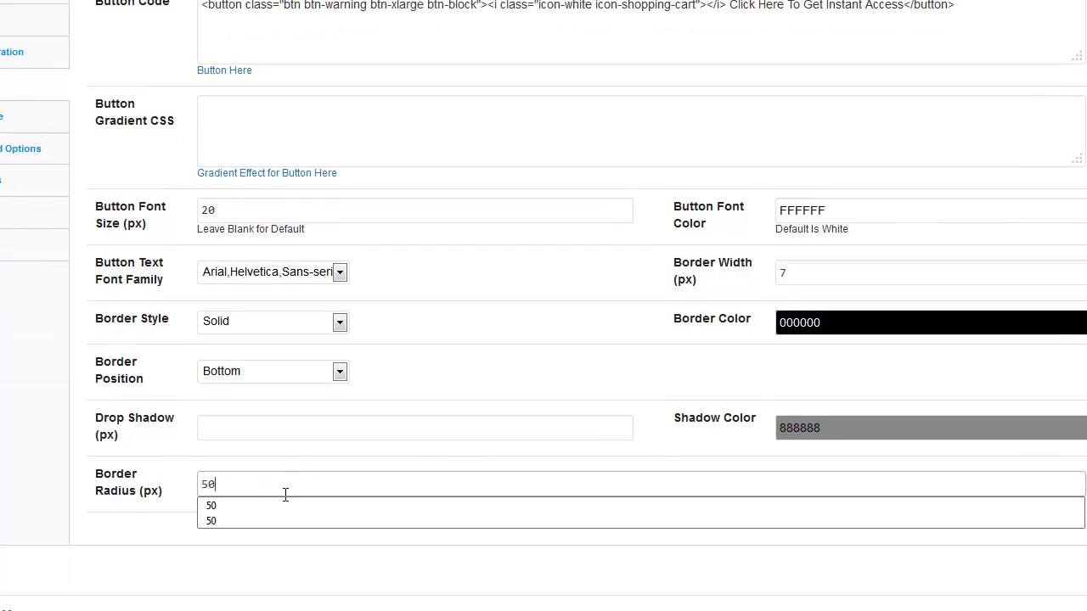
pyautogui.press('Down')
pyautogui.press('Return')
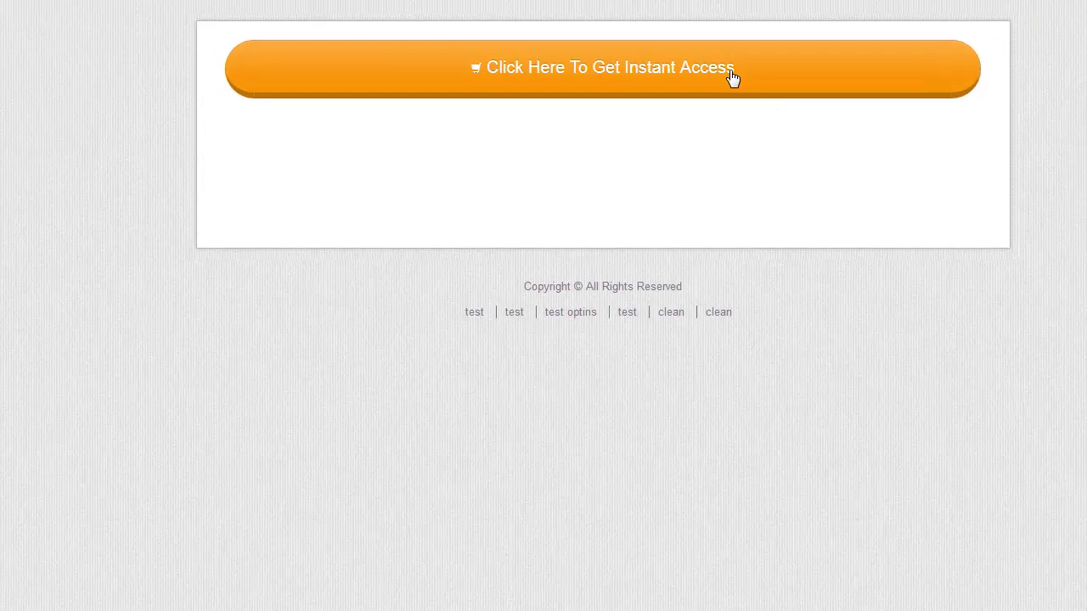
# - Test the "Click Here To Get Instant Access" button on the published page
pyautogui.click(574, 68)
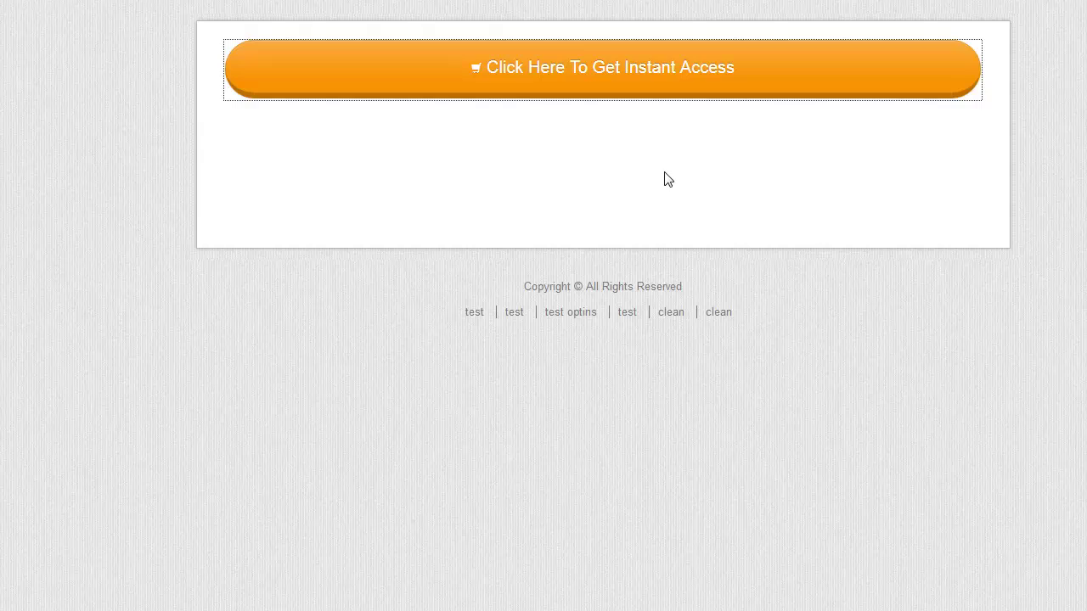
pyautogui.click(663, 170)
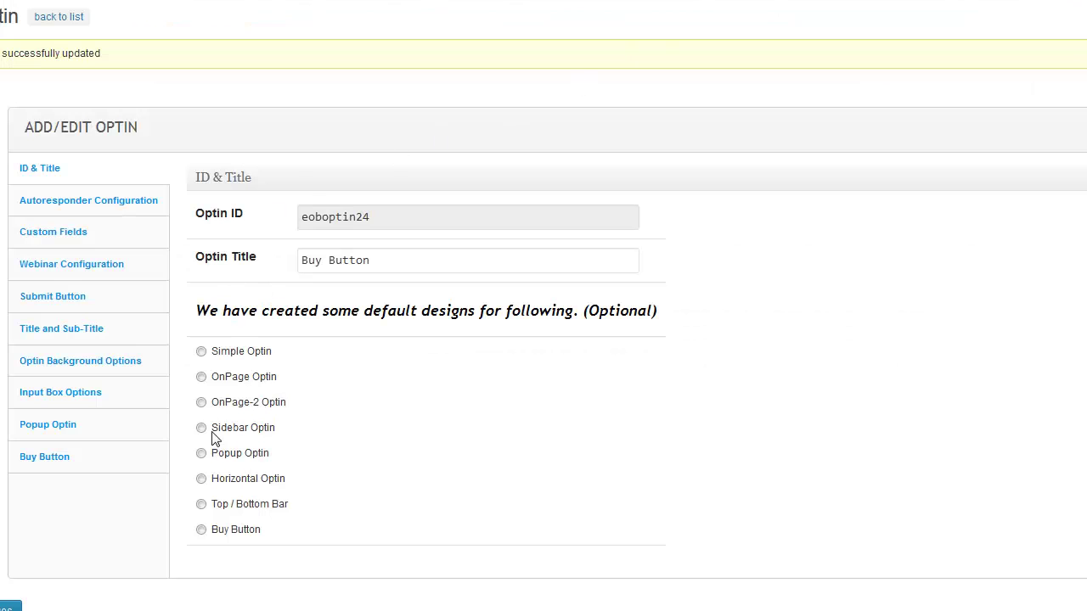
# - Copy the text "Click Here To Get Instant Access" from the submit button's code
pyautogui.click(46, 296)
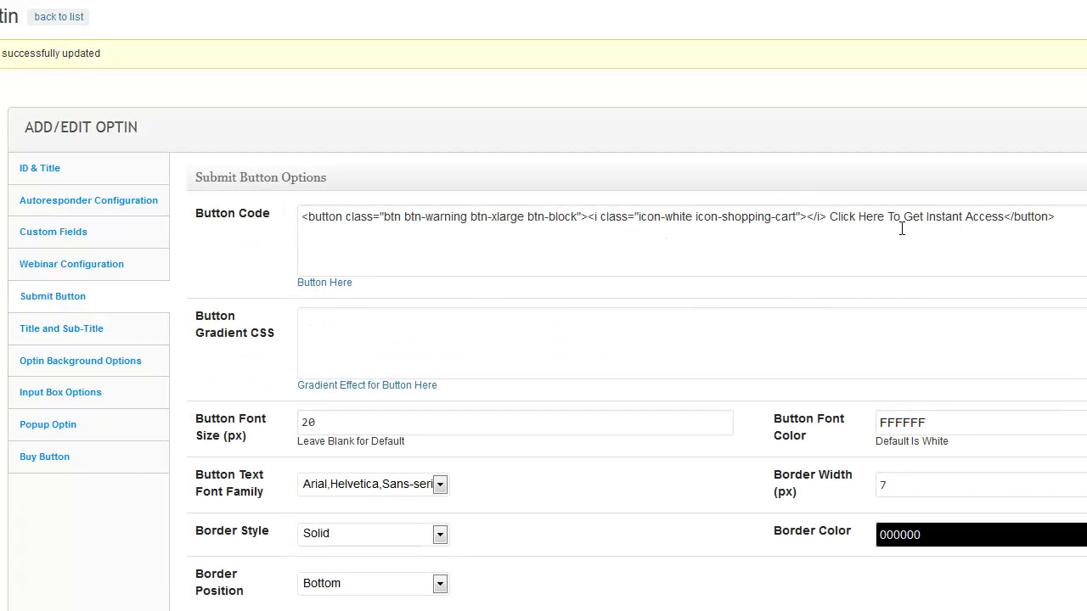
pyautogui.moveTo(1002, 224); pyautogui.dragTo(836, 226)
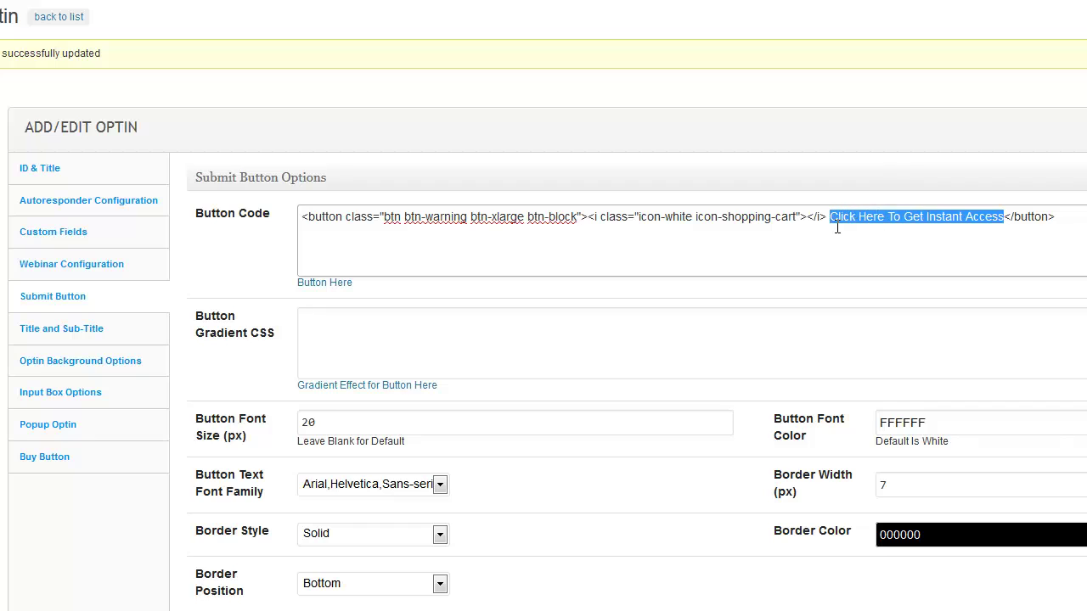
pyautogui.rightClick(845, 226)
pyautogui.click(888, 291)
pyautogui.click(789, 233)
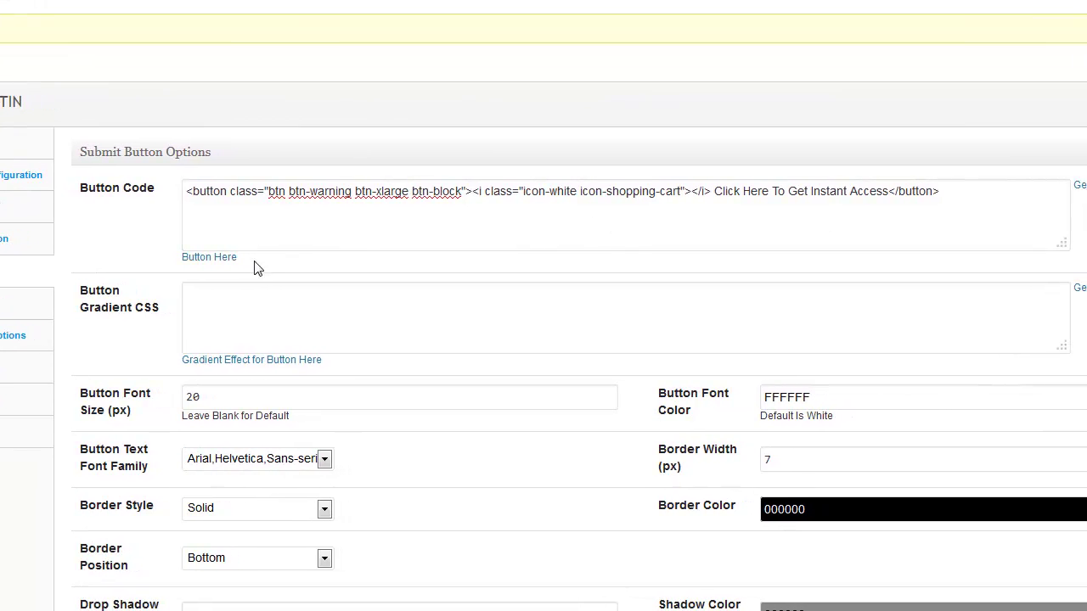
# - Compare the Large and Extra Large sizes in the button generator and set the button size to Default
pyautogui.click(226, 259)
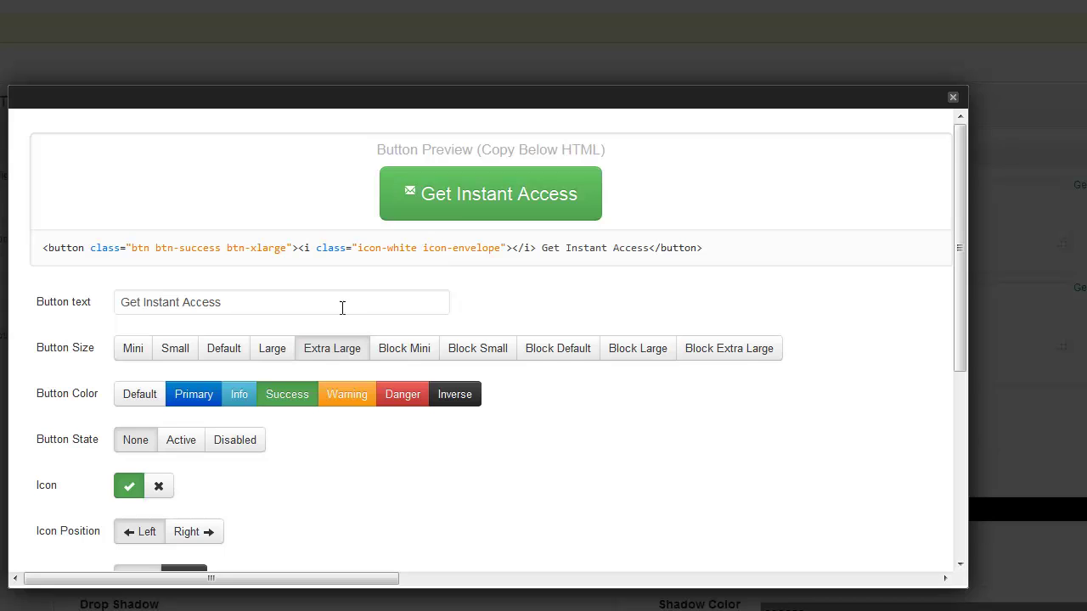
pyautogui.click(268, 357)
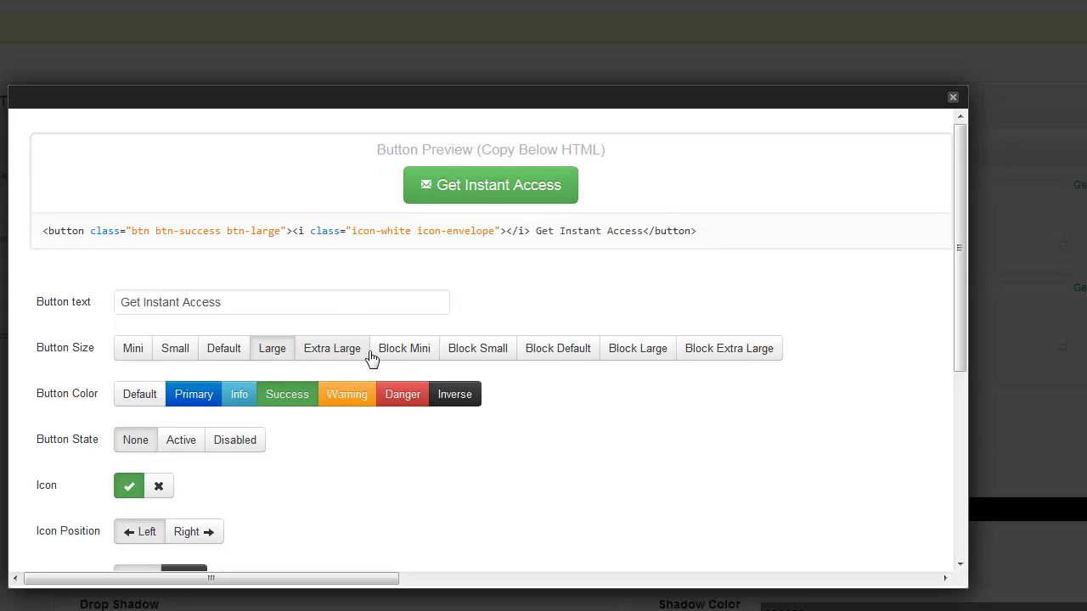
pyautogui.click(325, 356)
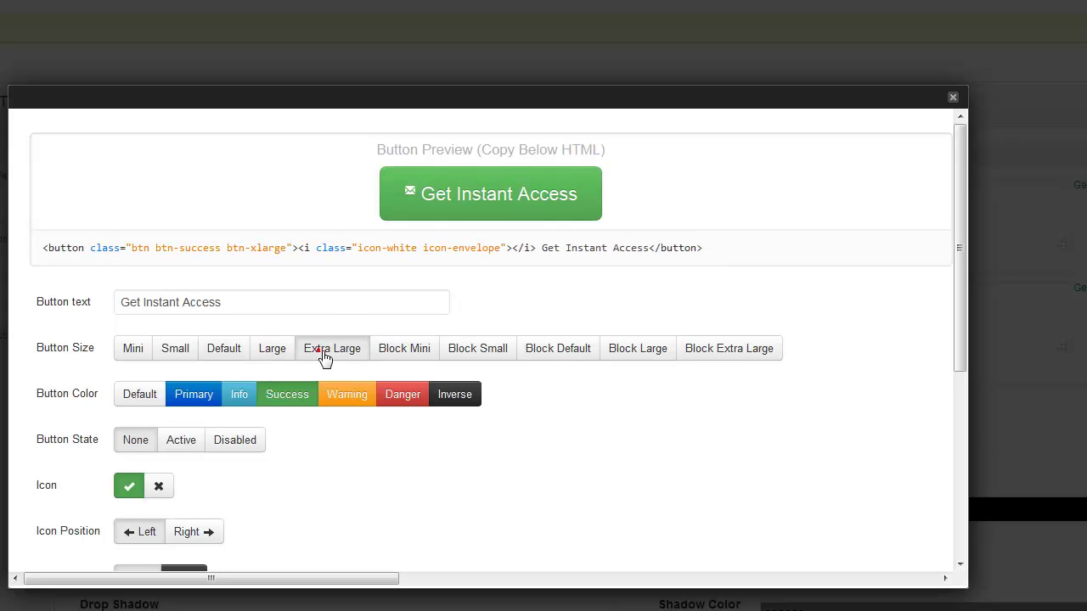
pyautogui.click(218, 356)
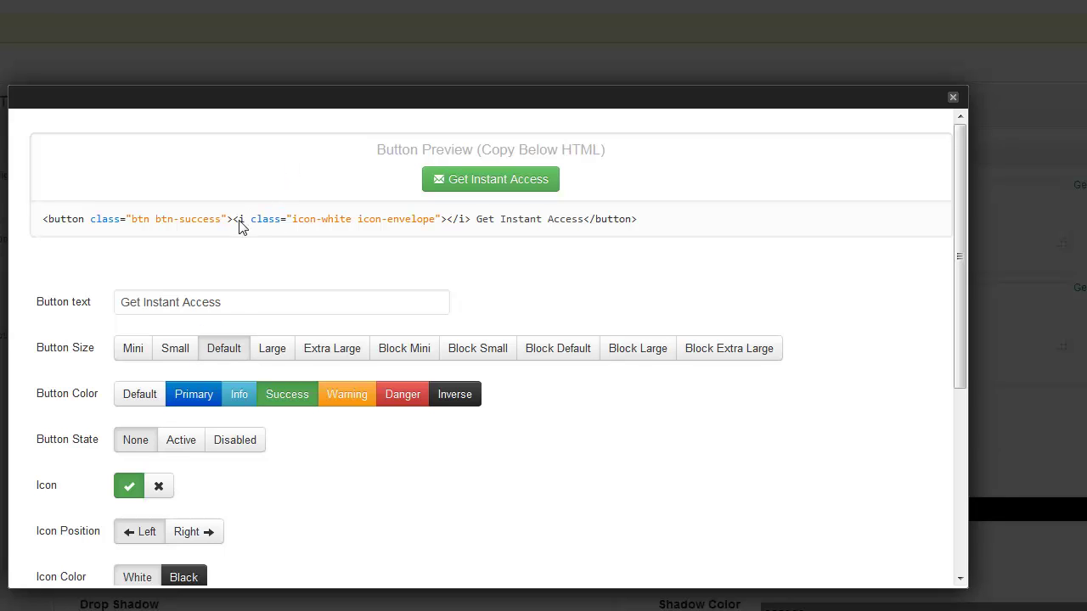
# - Copy the class value "btn btn-success" from the generated button code and close the generator
pyautogui.moveTo(226, 219); pyautogui.dragTo(137, 221)
pyautogui.rightClick(136, 220)
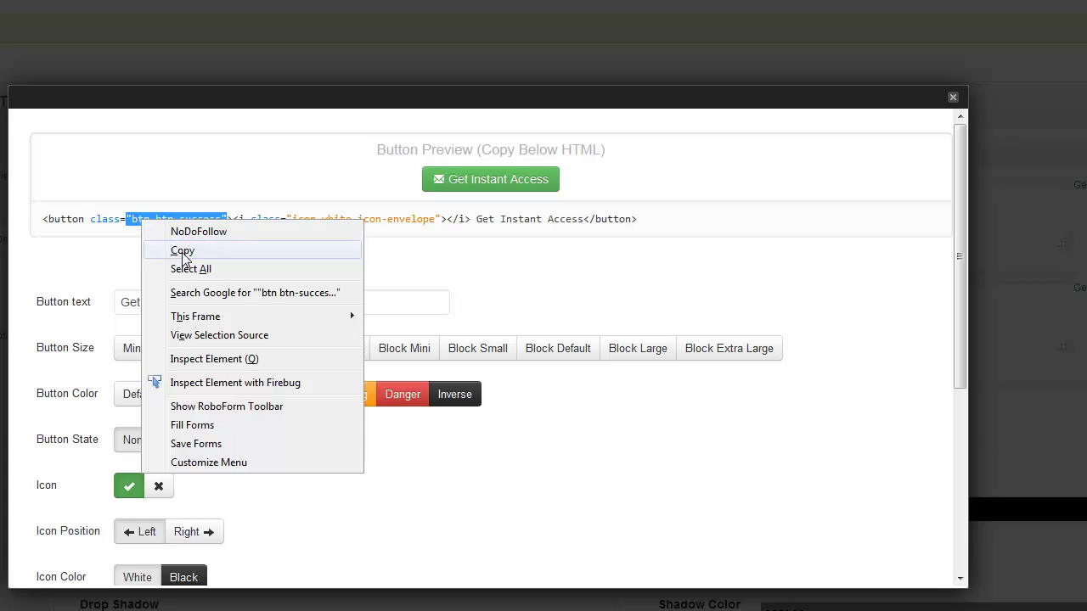
pyautogui.click(166, 248)
pyautogui.click(953, 98)
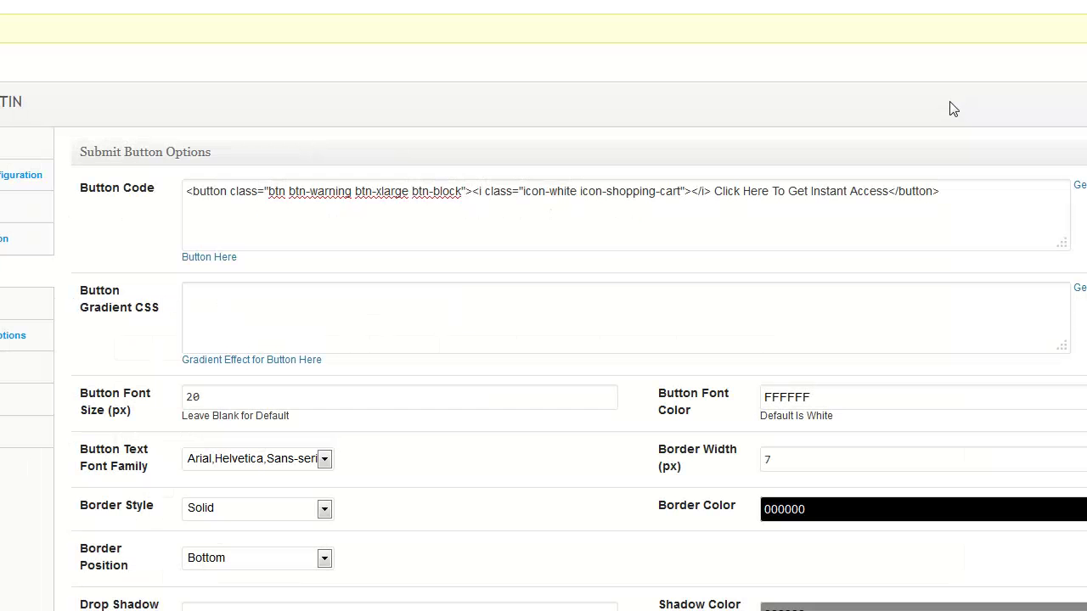
# - Replace the button class value in the submit button's code with "btn btn-success" and save the changes
pyautogui.moveTo(466, 194); pyautogui.dragTo(280, 202)
pyautogui.rightClick(280, 202)
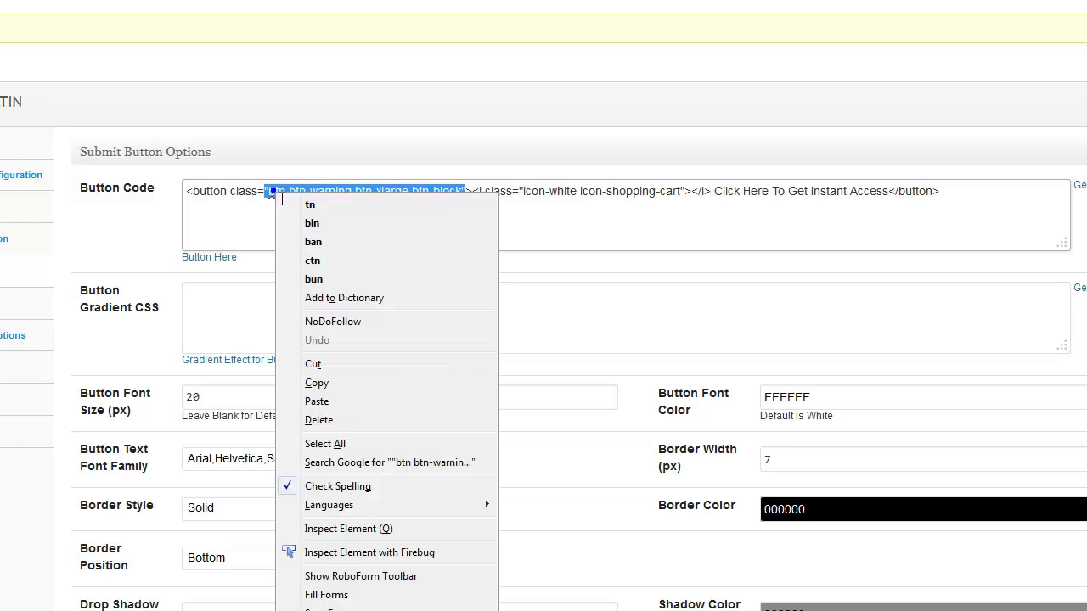
pyautogui.click(354, 399)
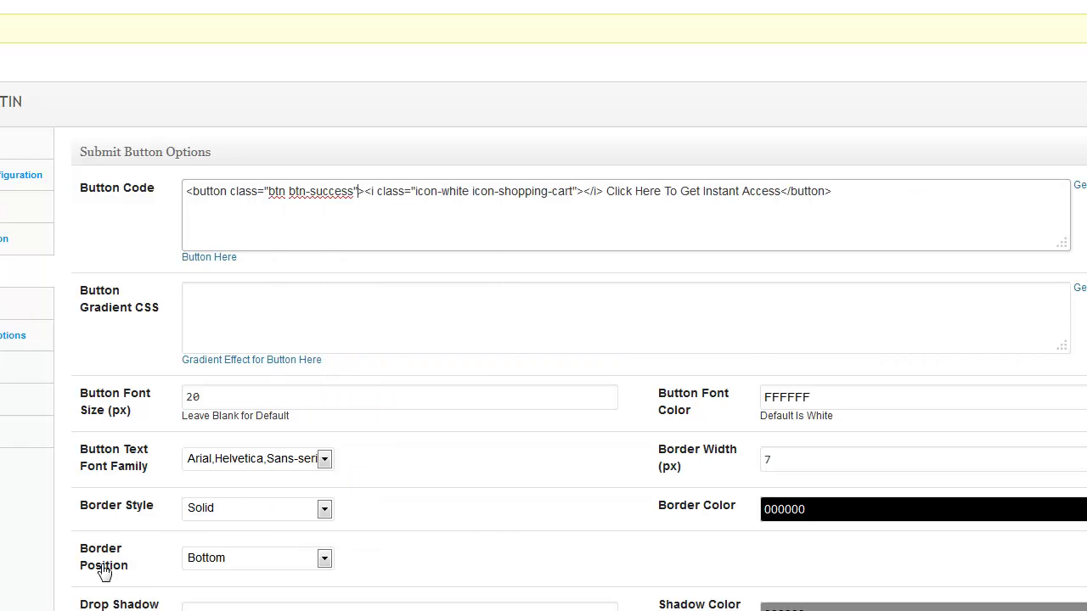
pyautogui.scroll(-3, 543, 305)
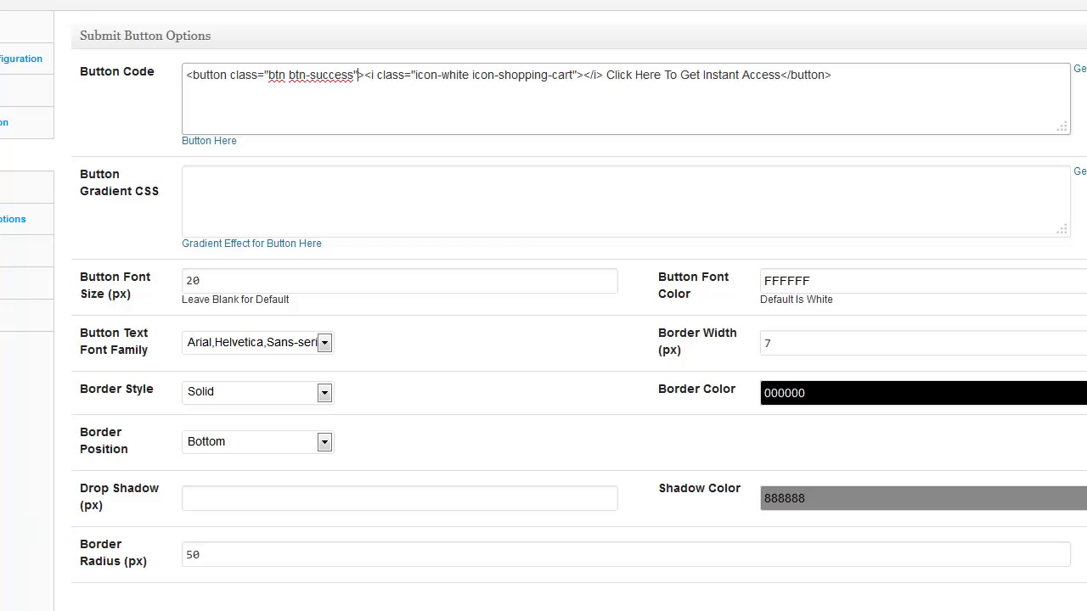
pyautogui.click(21, 592)
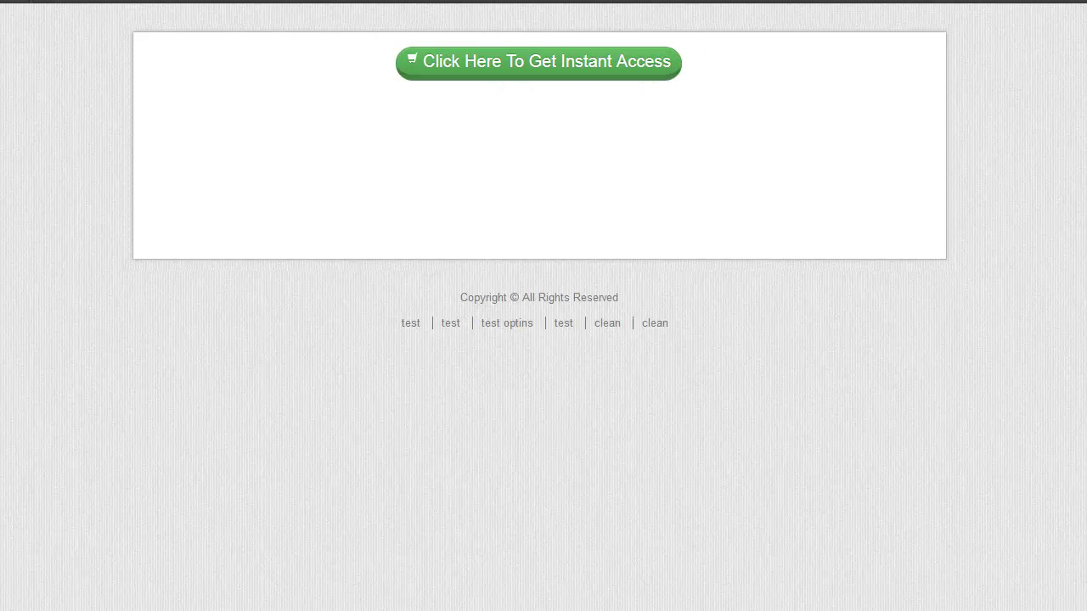
# - Return to the optin's submit button settings and set the border width to 3 px
pyautogui.hotkey('ctrl', 'Tab')
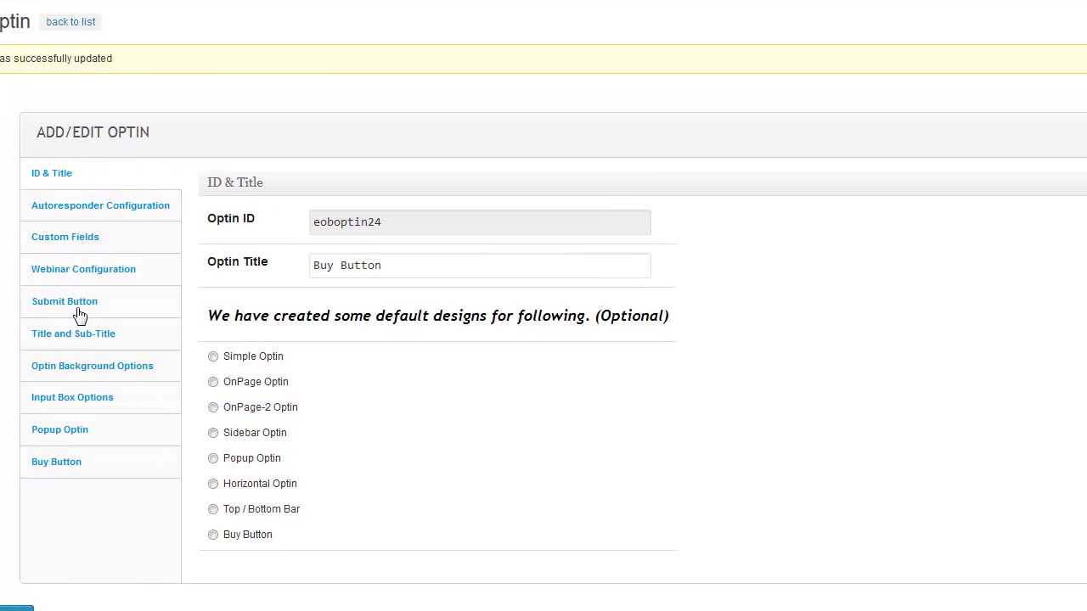
pyautogui.click(79, 304)
pyautogui.doubleClick(902, 505)
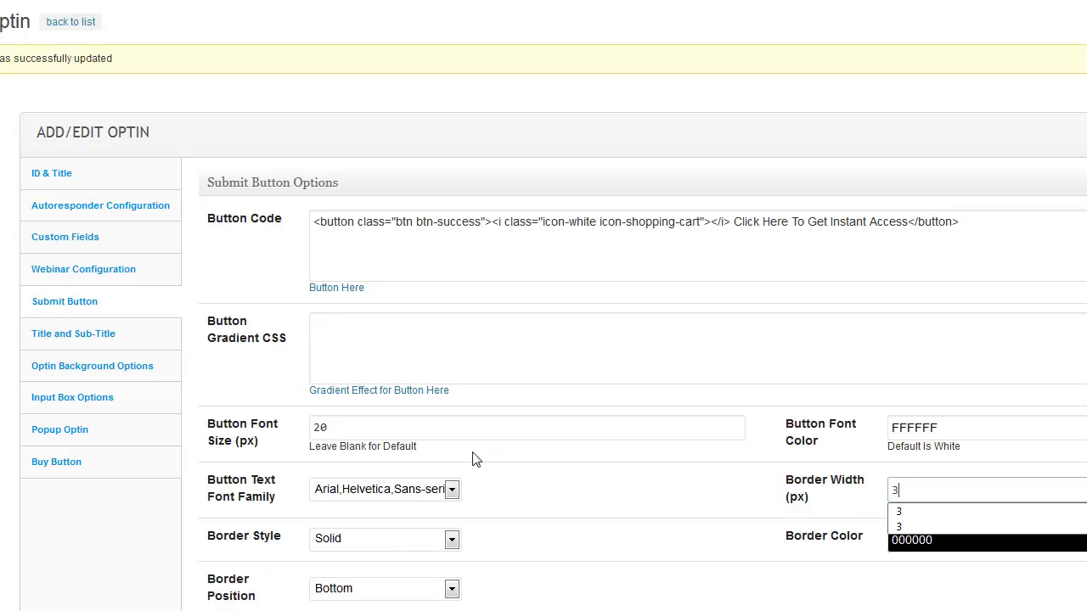
# - Clear the submit button's font size so the default applies, and save the changes
pyautogui.moveTo(389, 433); pyautogui.dragTo(263, 432)
pyautogui.press('BackSpace')
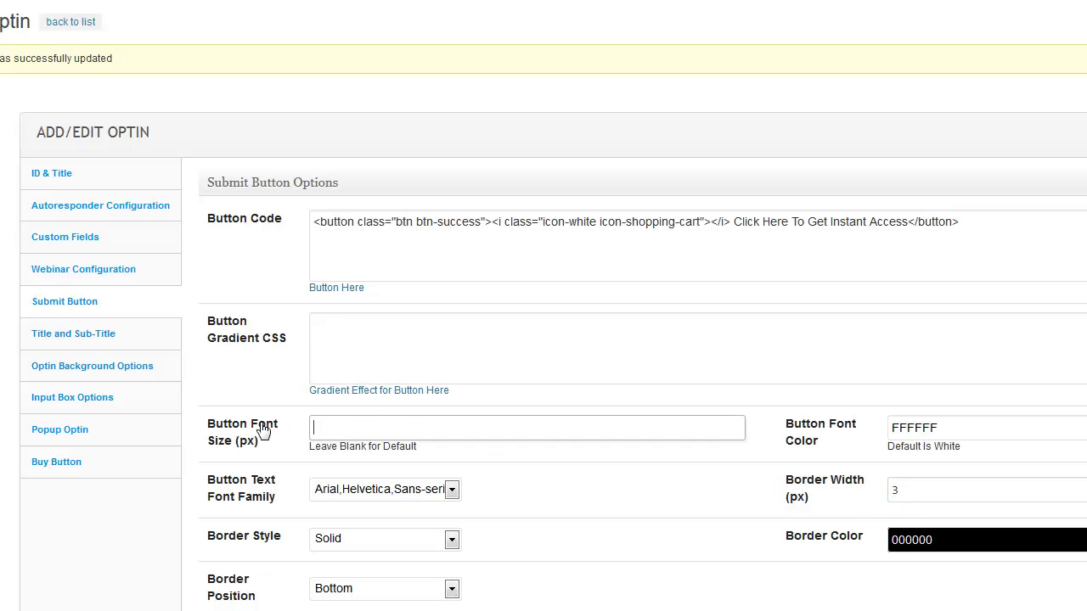
pyautogui.scroll(-2, 227, 543)
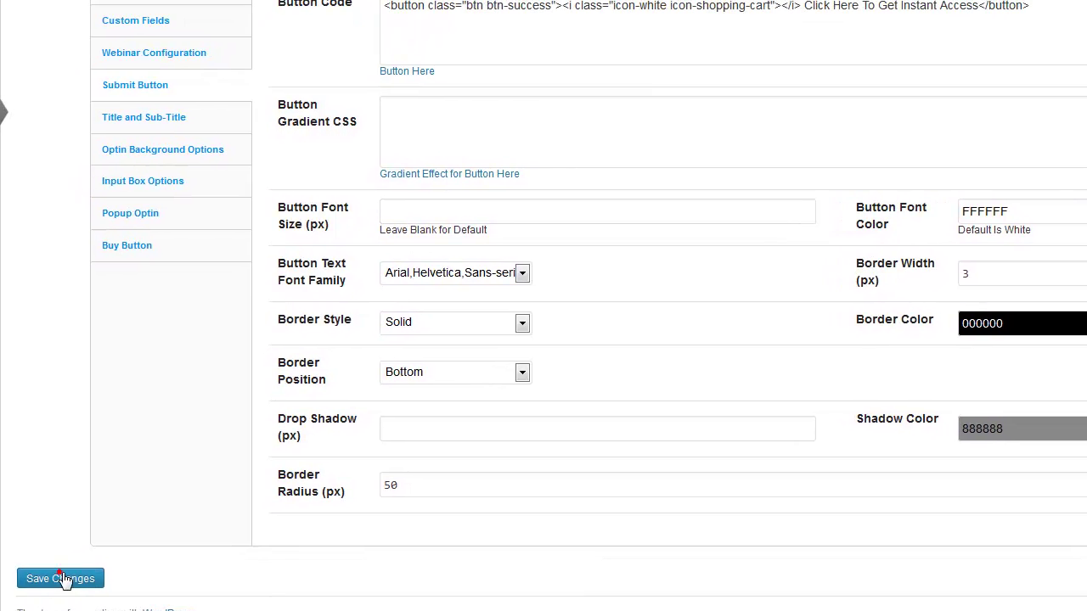
pyautogui.click(62, 579)
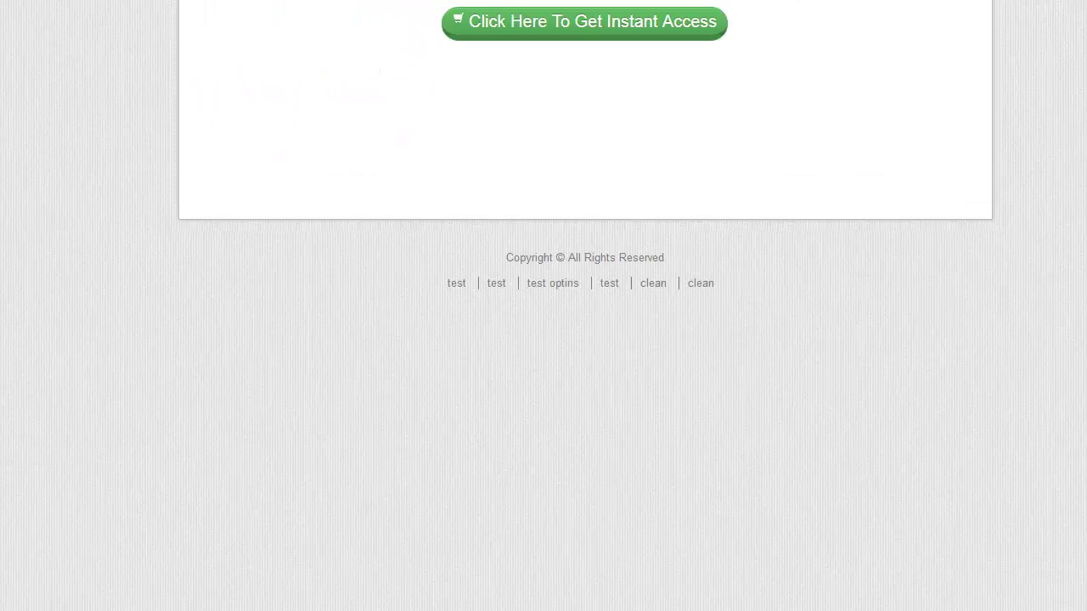